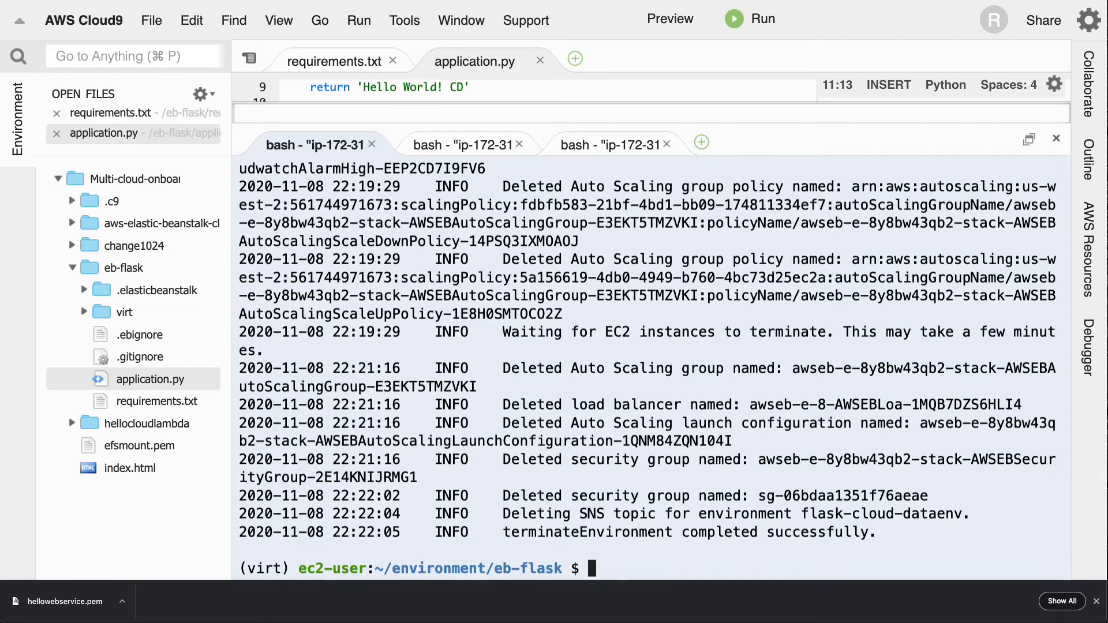
- Move the terminal from the eb-flask directory up to its parent directory and clear the terminal output
text(cd ..)
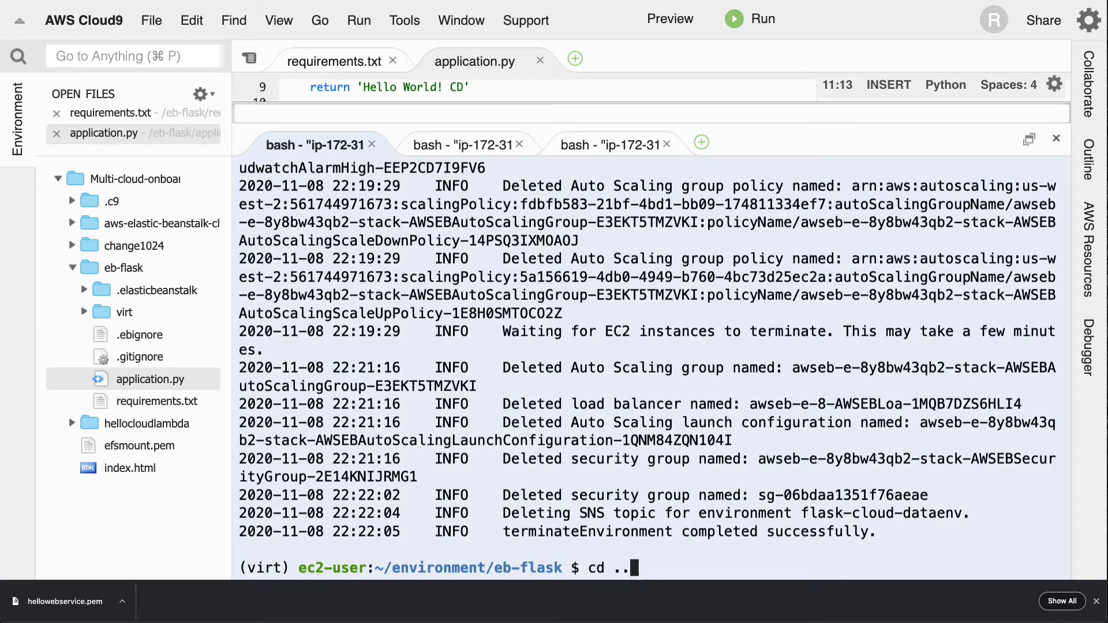
key(Return)
key(ctrl+l)
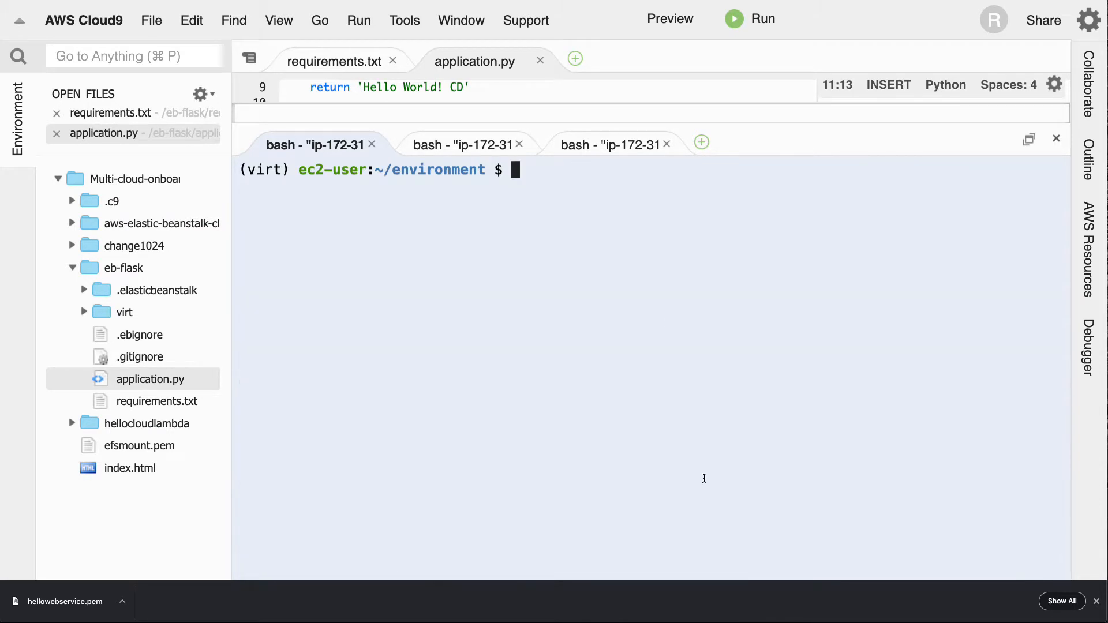
- Collapse the eb-flask folder and upload the local file hellowebservice.pem from the Desktop into it
click(72, 267)
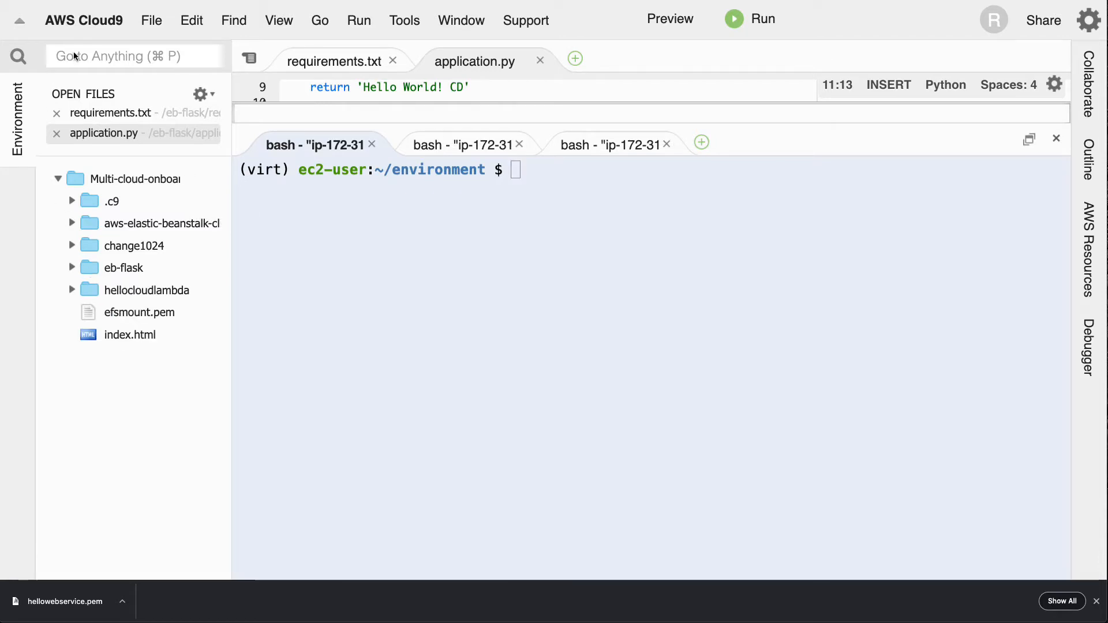
click(152, 20)
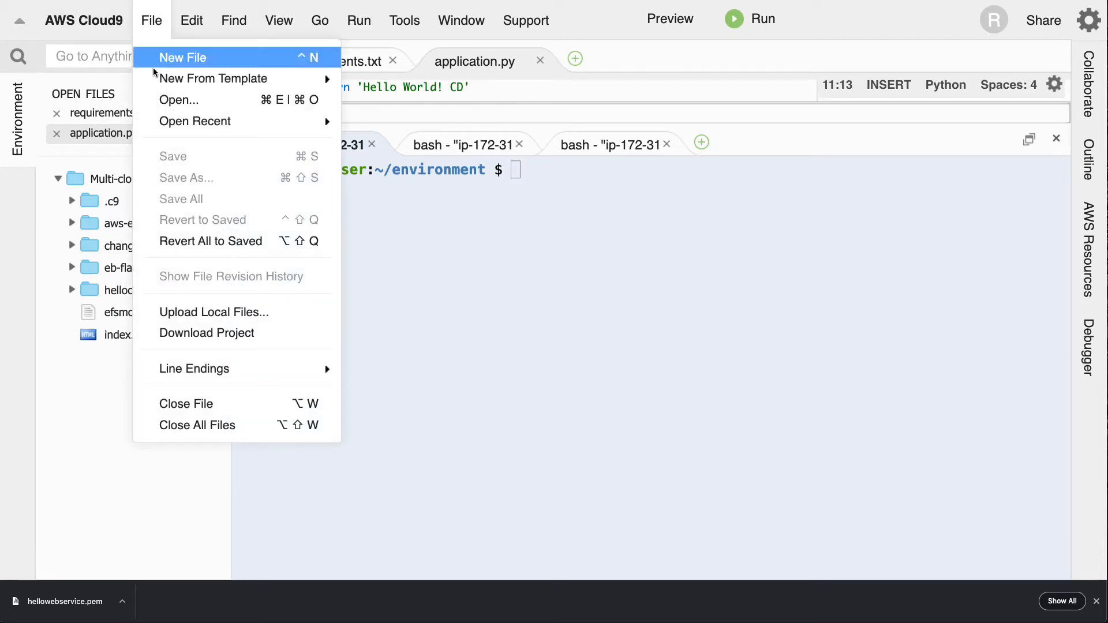
click(187, 313)
click(473, 438)
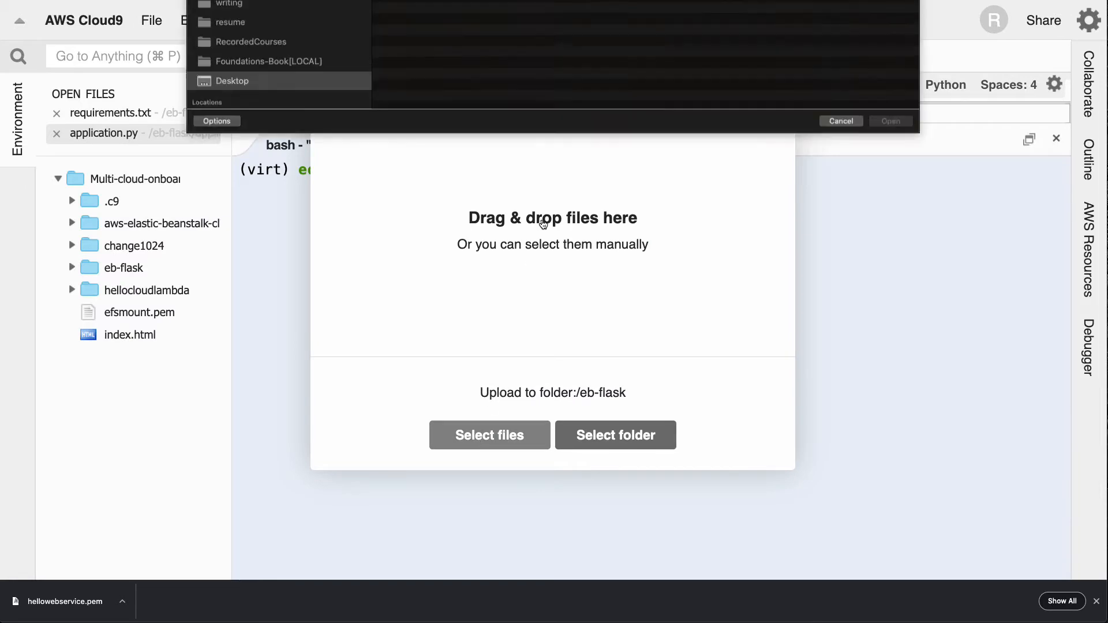
click(450, 26)
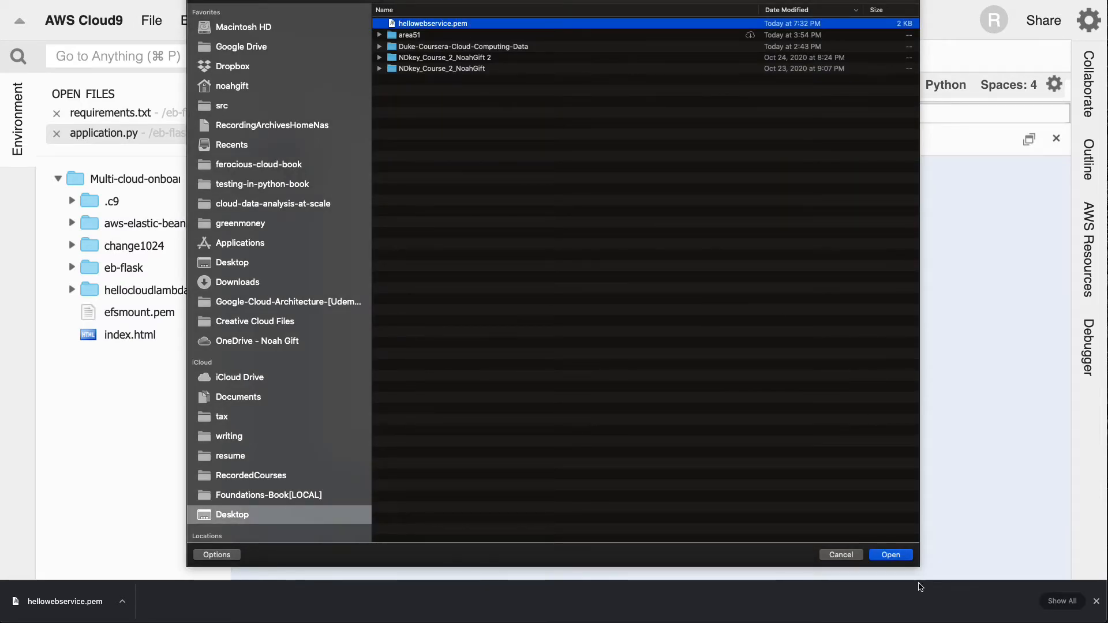
click(900, 556)
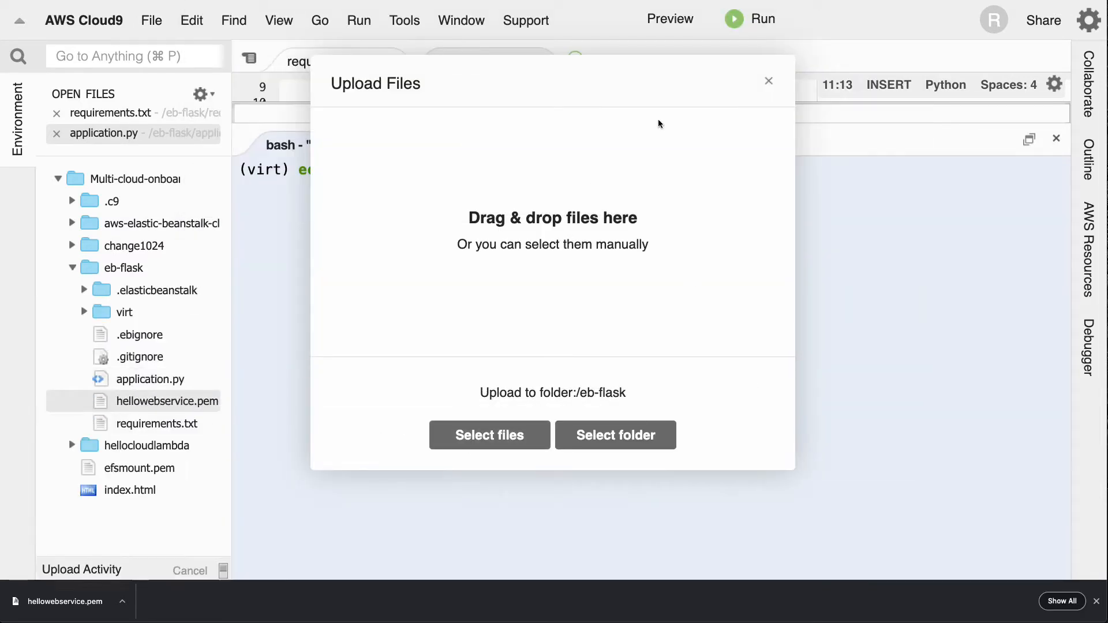
click(770, 82)
- Switch to the EC2-Linux-Setup notes and highlight the first three items, from PEM key setup to Cloud9 upload
key(ctrl+Tab)
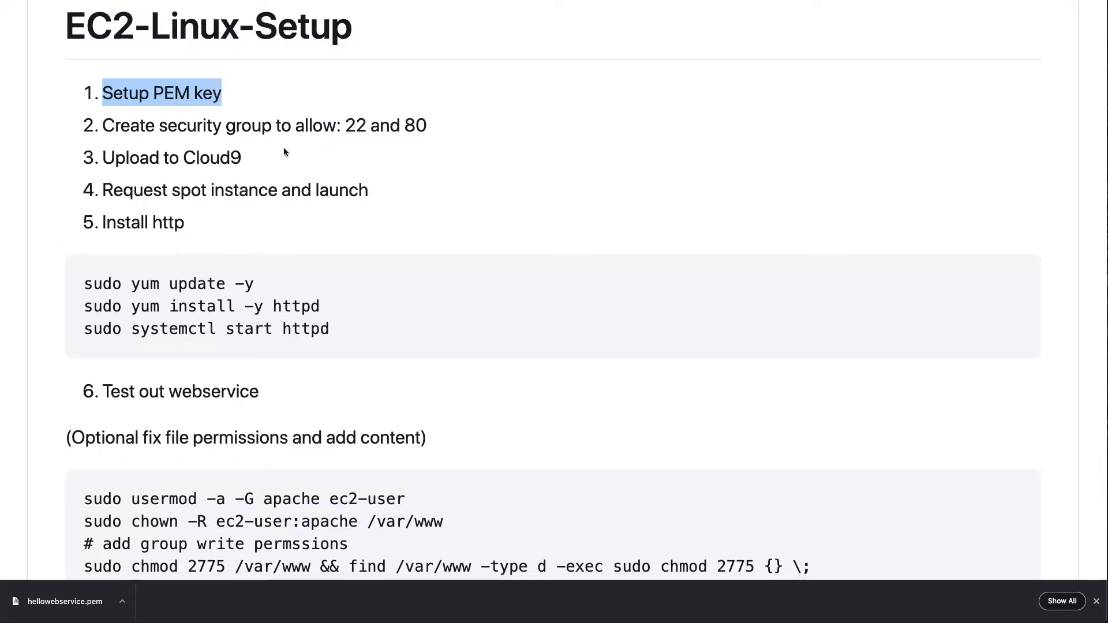
drag(274, 168, 46, 96)
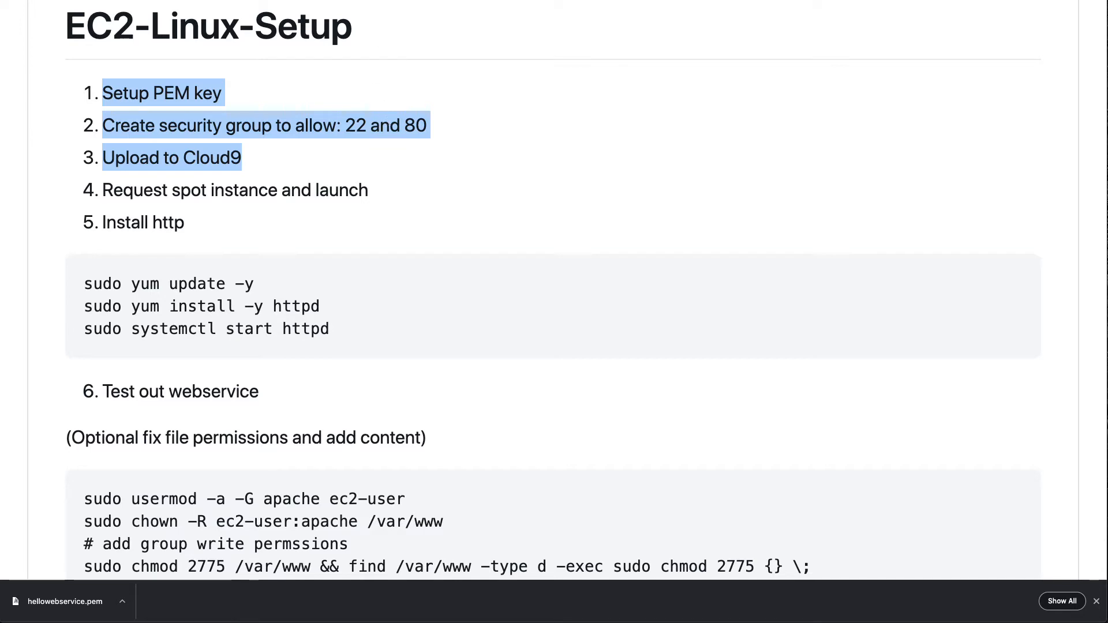
- Switch to the AWS console, go to the EC2 security groups and start creating a new one
key(ctrl+Tab)
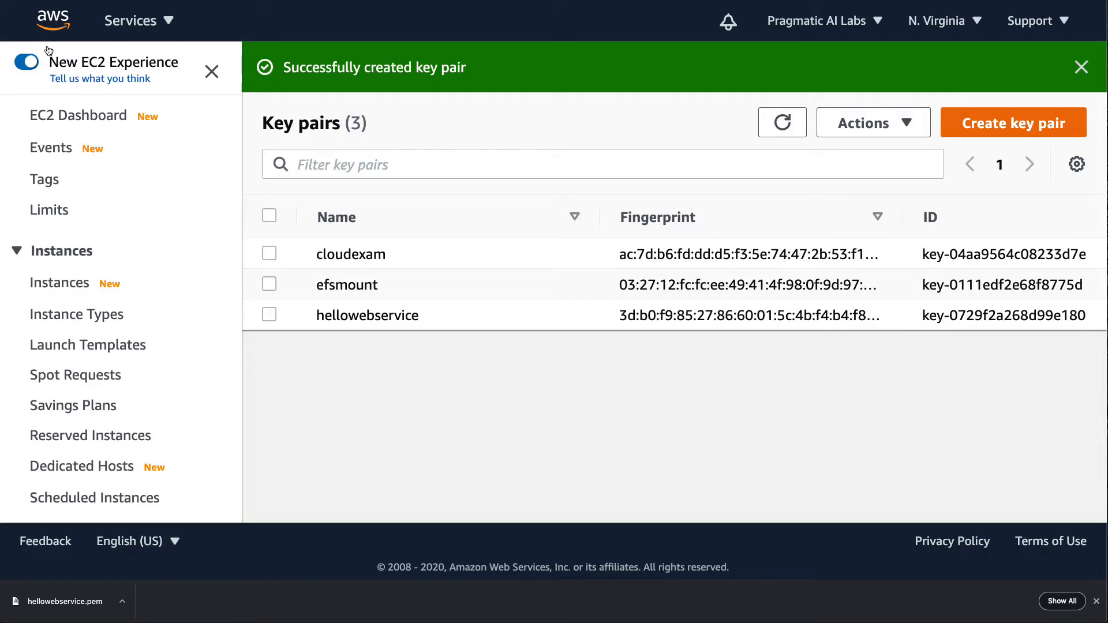
click(53, 21)
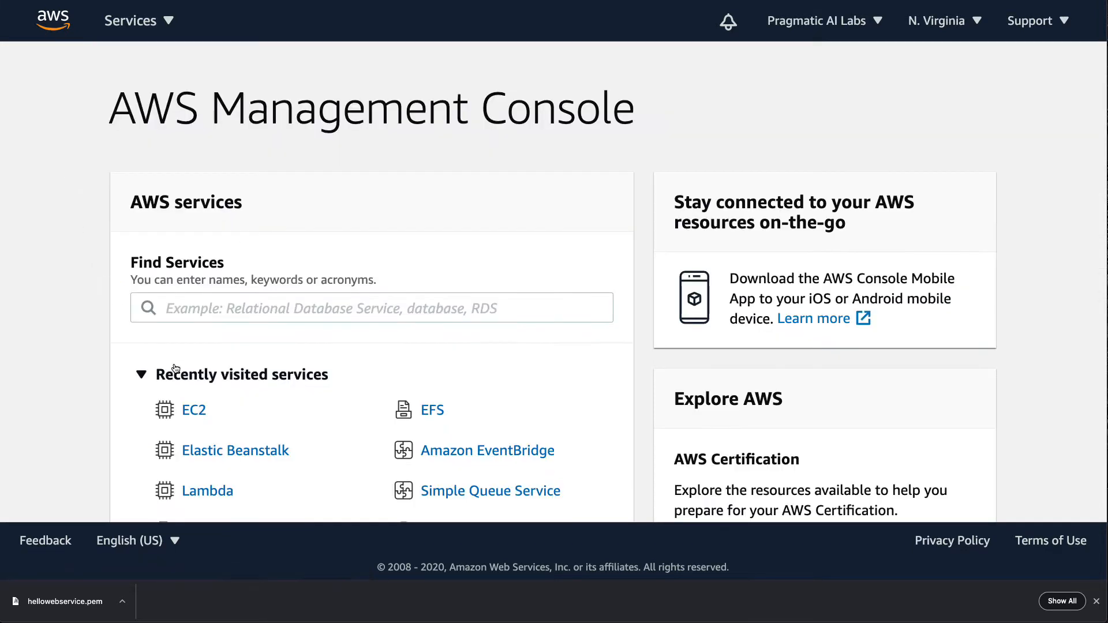
click(192, 411)
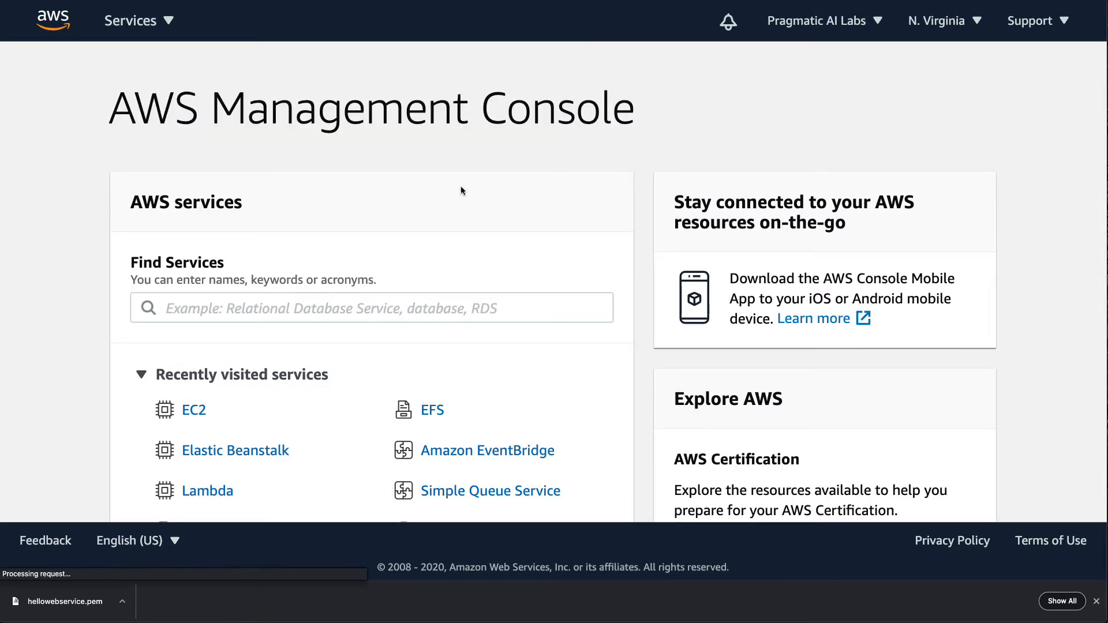
scroll(45, 434, down, 5)
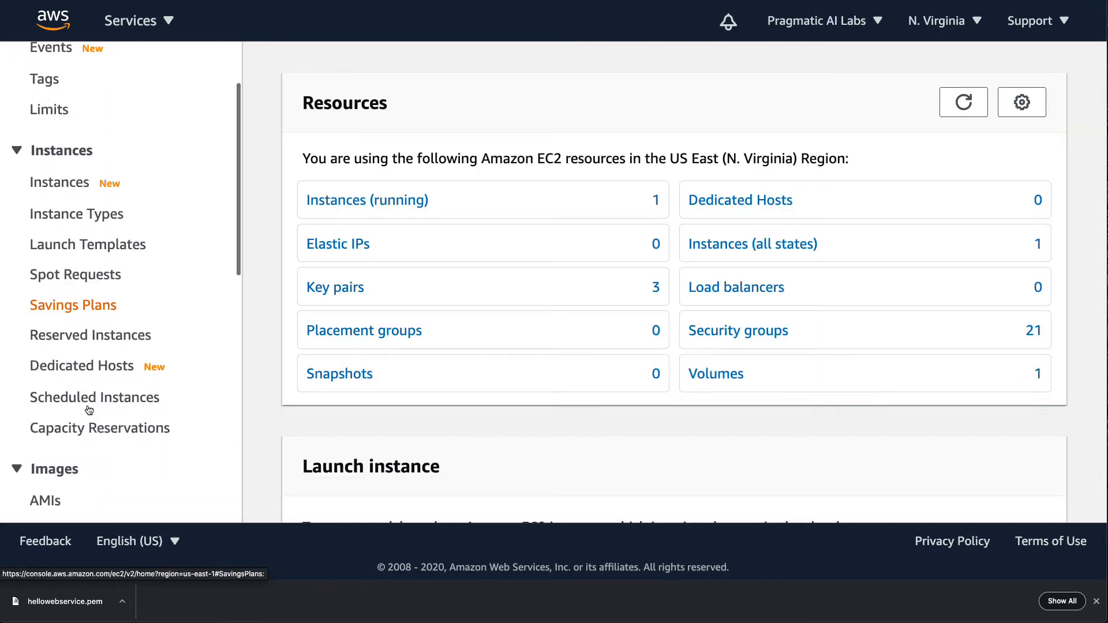
scroll(88, 409, down, 3)
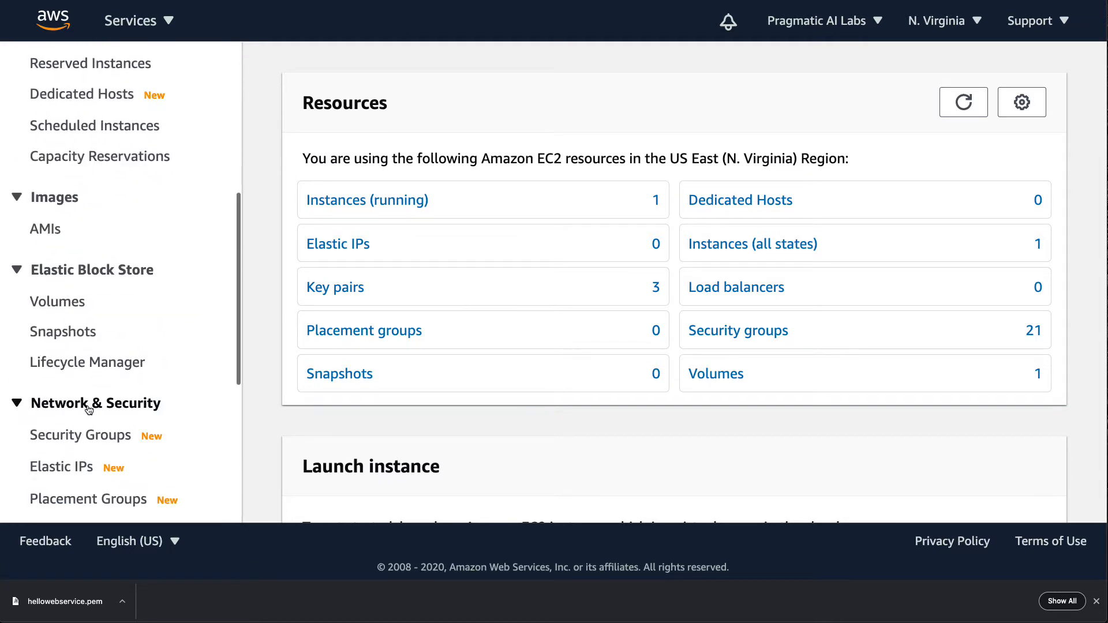
click(85, 433)
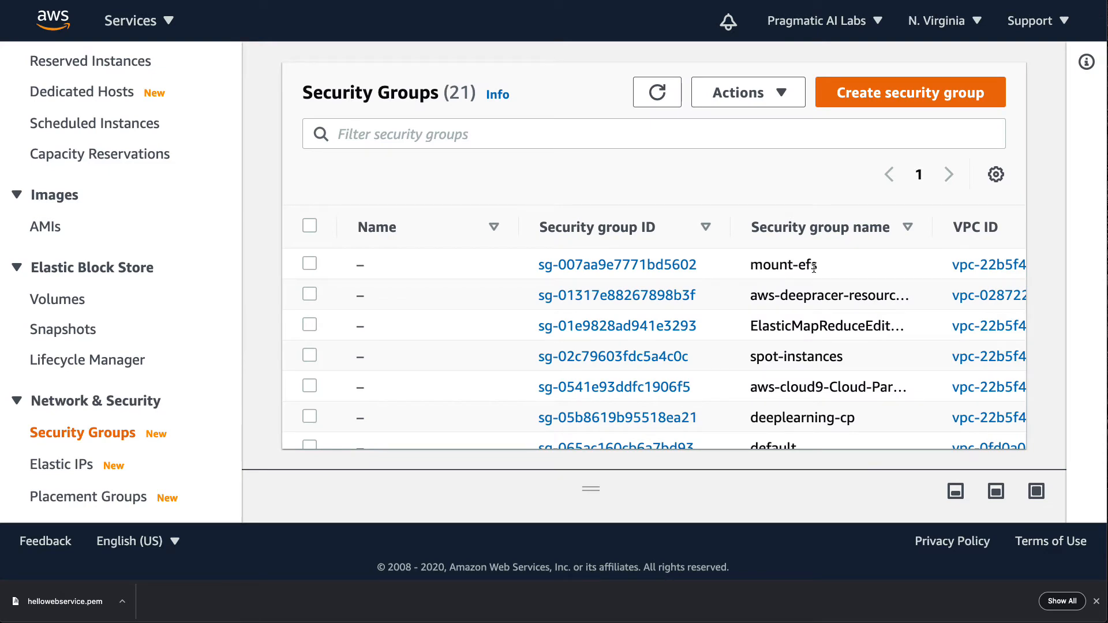
click(859, 95)
- Name the security group hellospotwebservice and enter the description "This is for a spot web service"
click(300, 341)
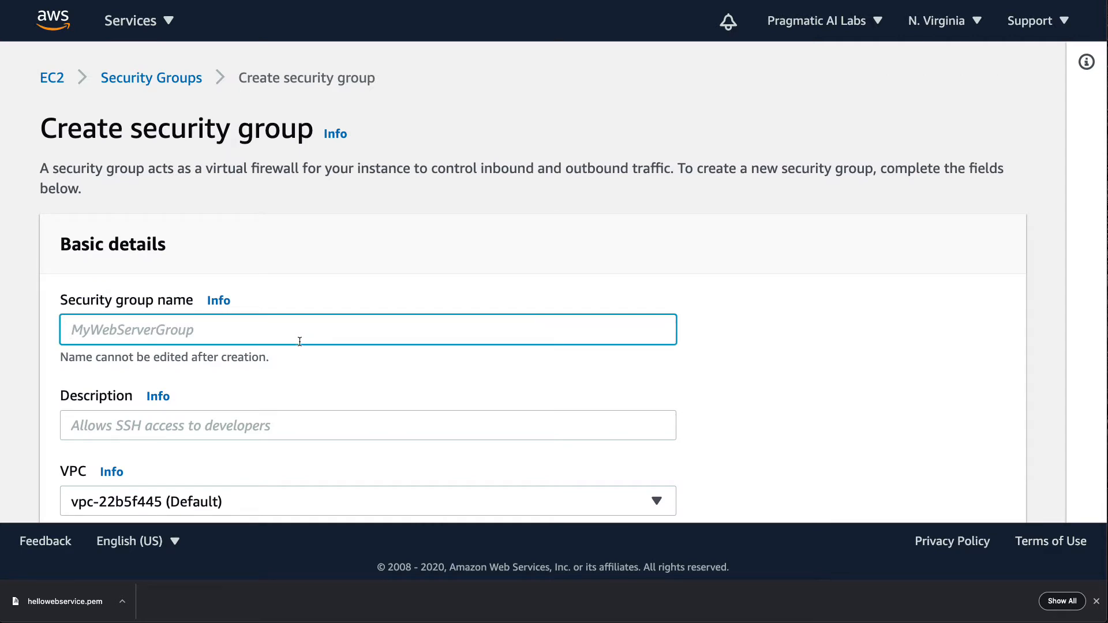
text(hello)
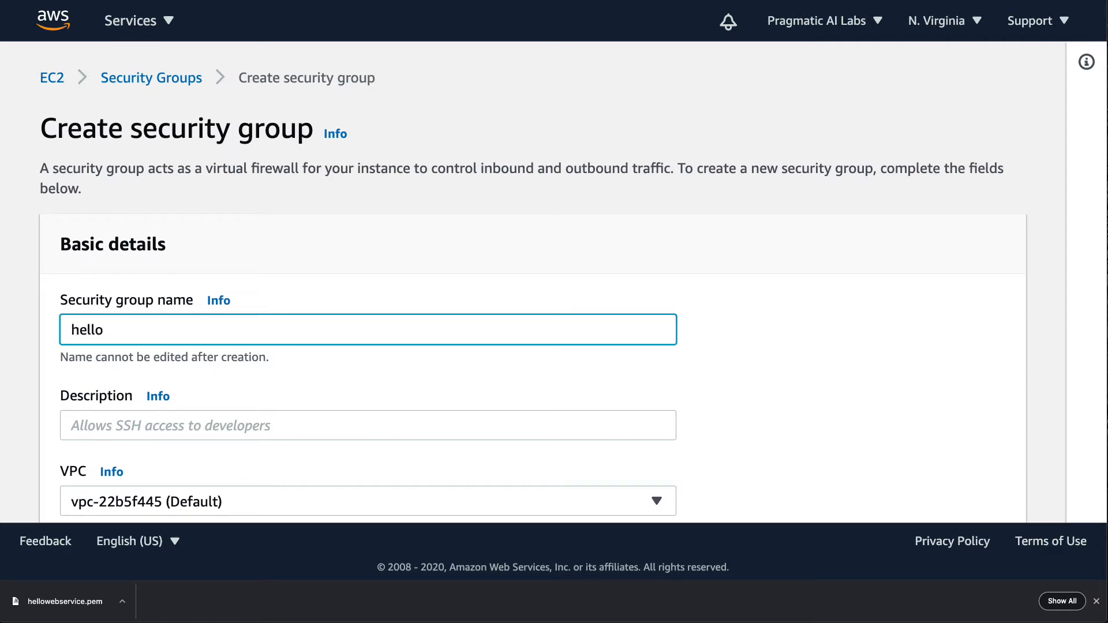
text(spotwebservice)
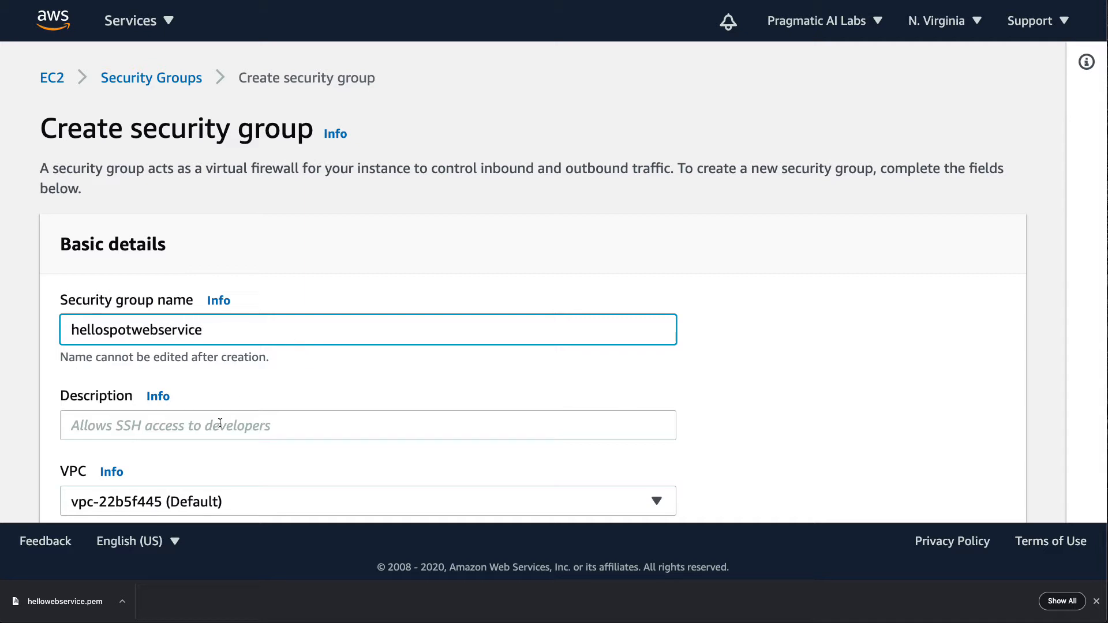
click(185, 423)
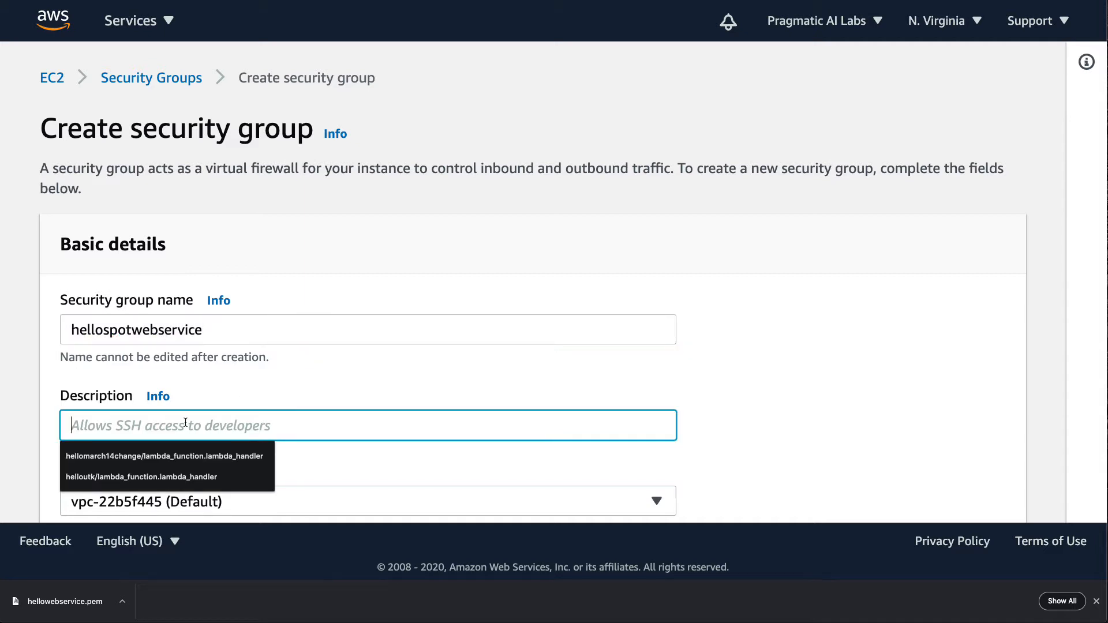
text(This is )
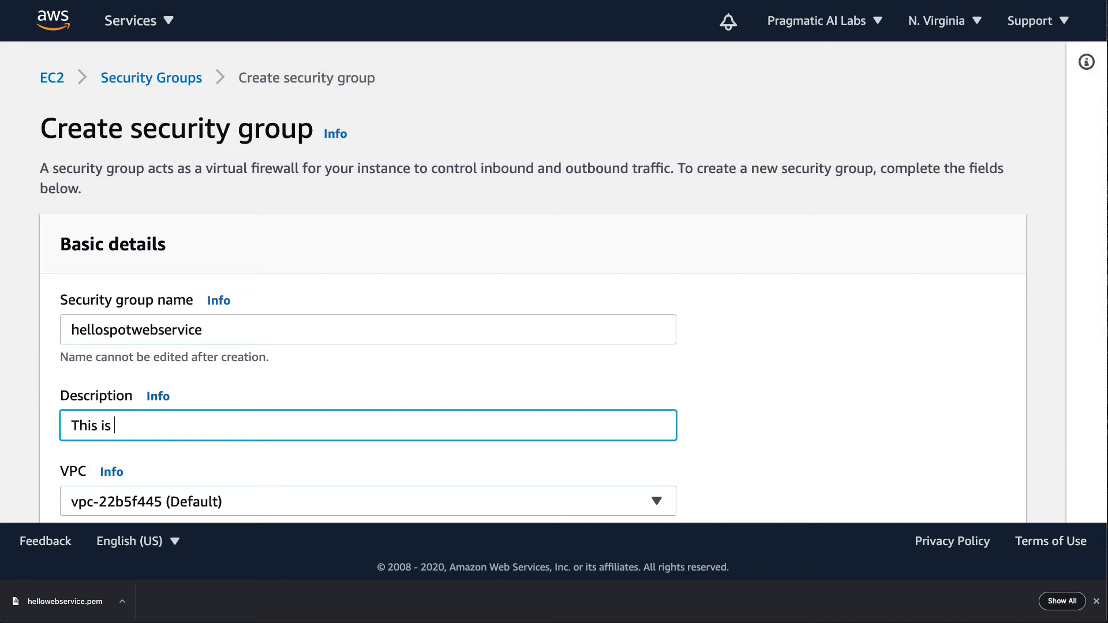
text(for a spot web service)
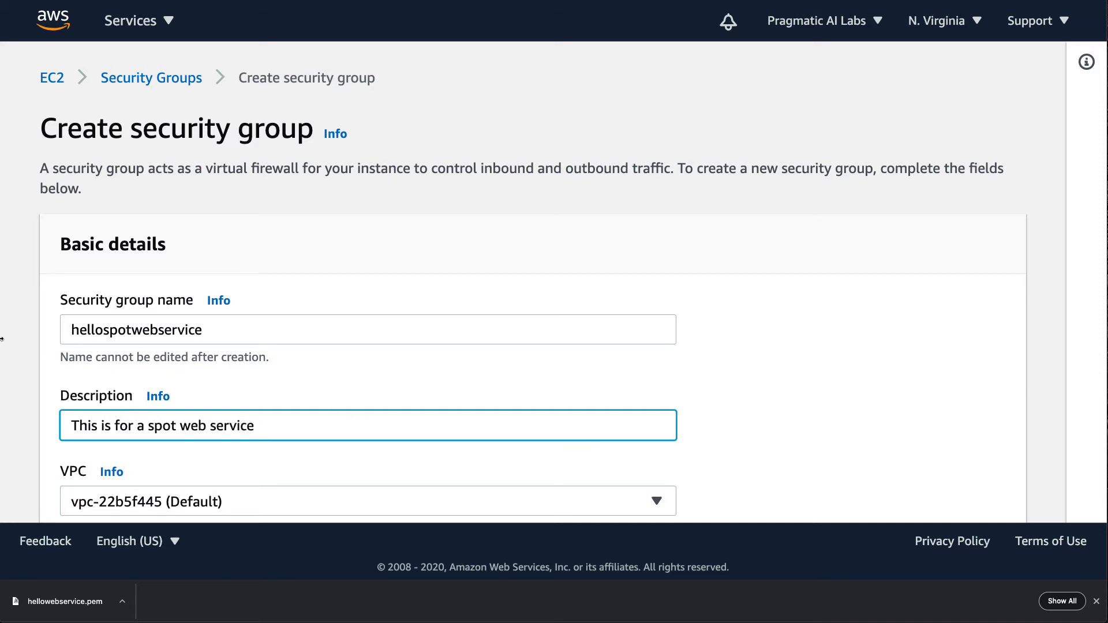
- Add a Custom TCP inbound rule for port 22 with source 0.0.0.0/0
scroll(416, 366, down, 6)
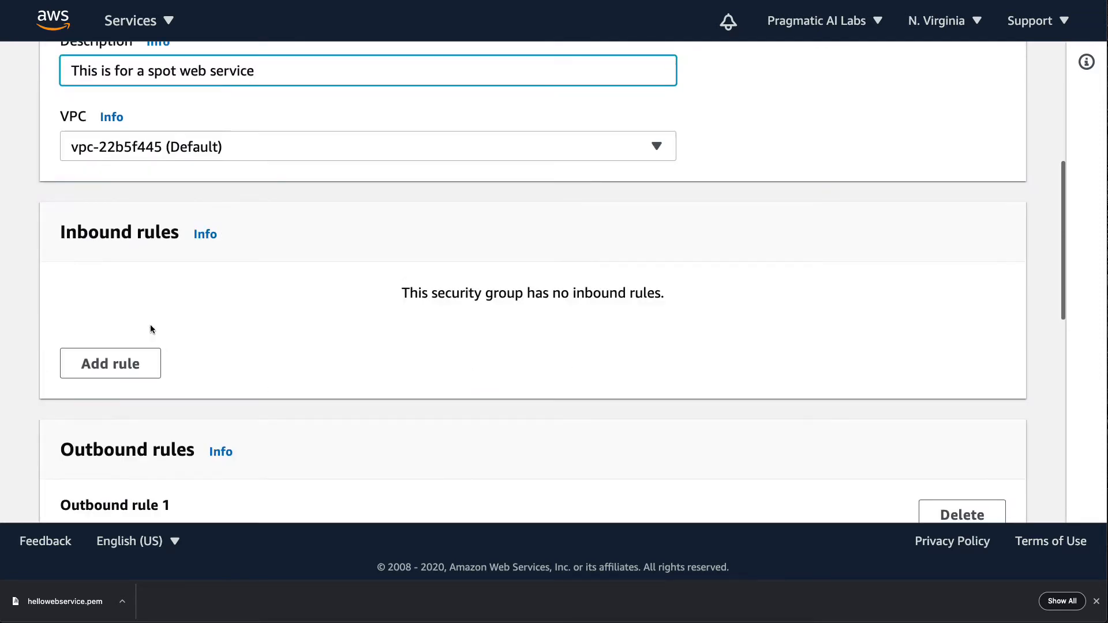
click(79, 370)
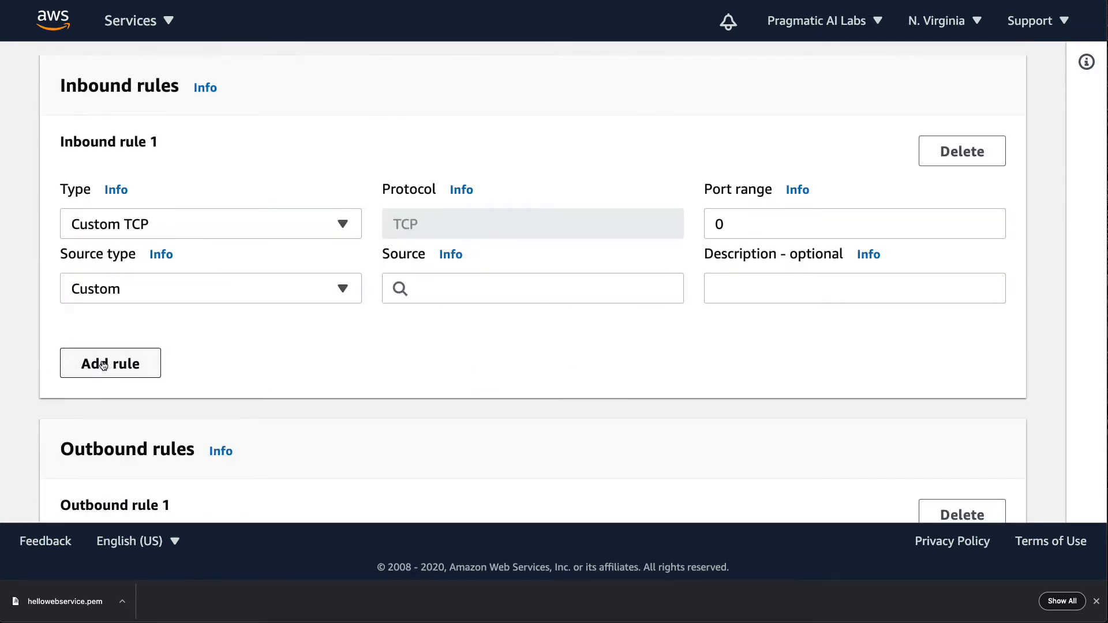
click(733, 221)
key(BackSpace)
text(22)
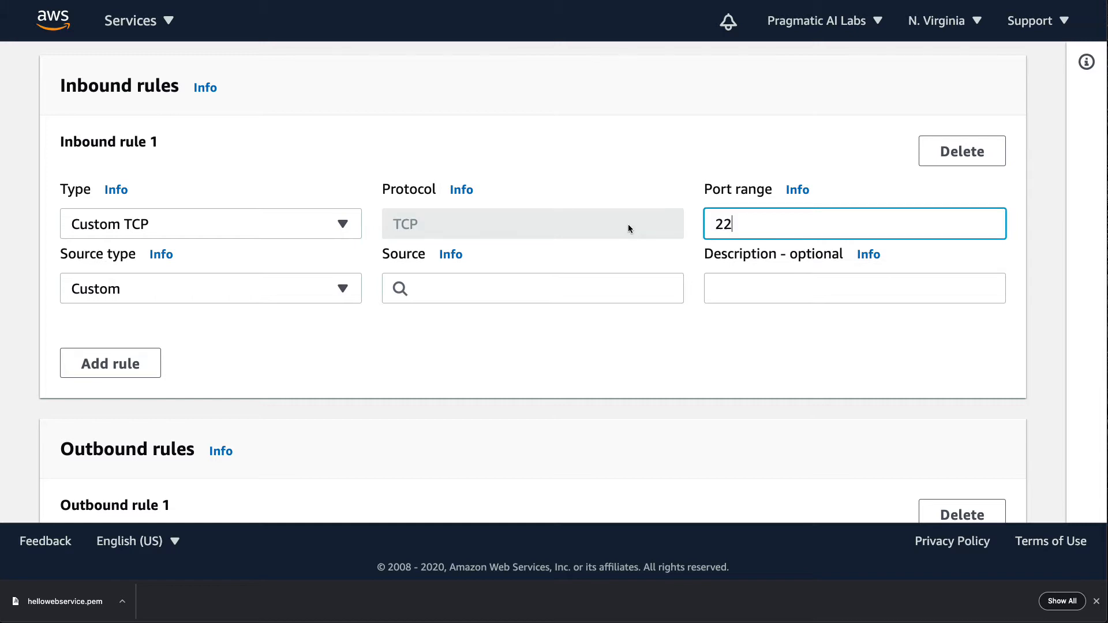
click(529, 296)
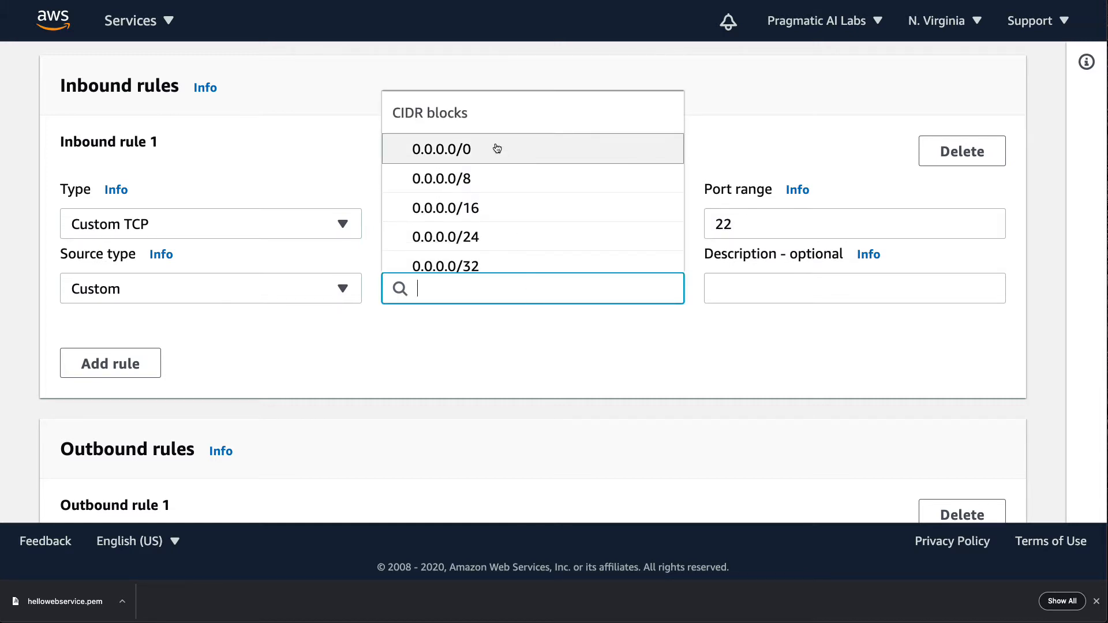
click(495, 146)
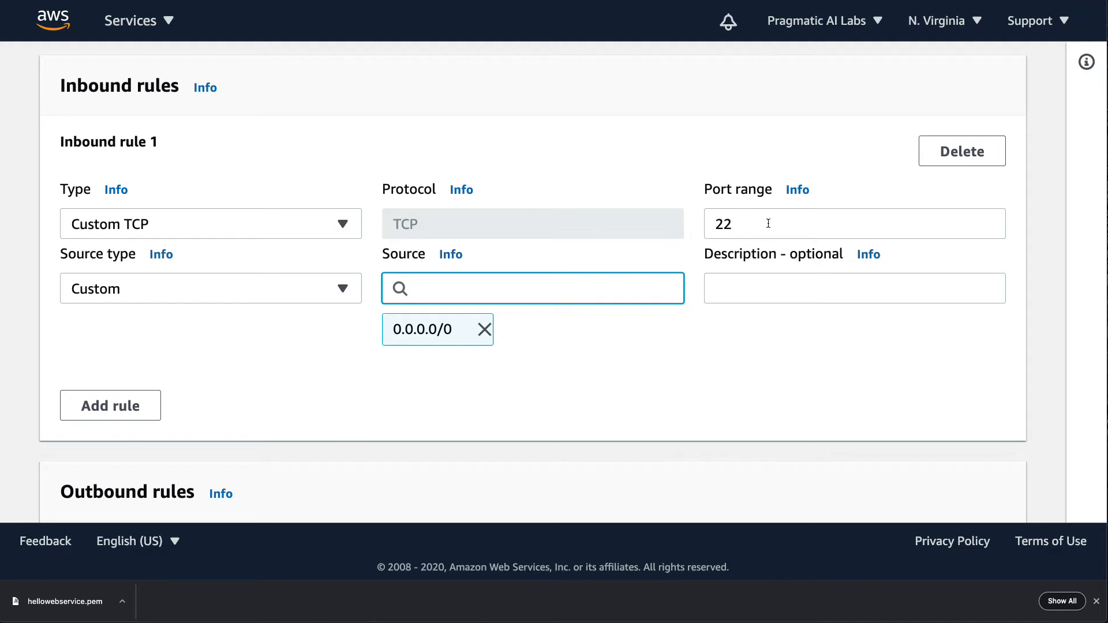
- Add a second Custom TCP inbound rule for port 80 with source 0.0.0.0/0
click(147, 401)
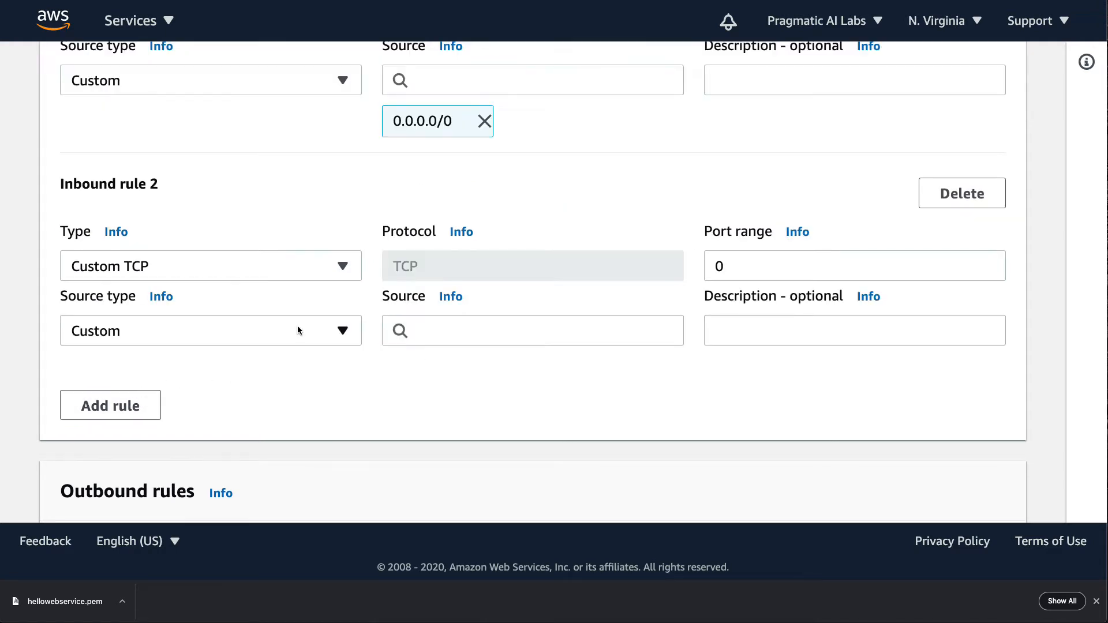
double_click(749, 264)
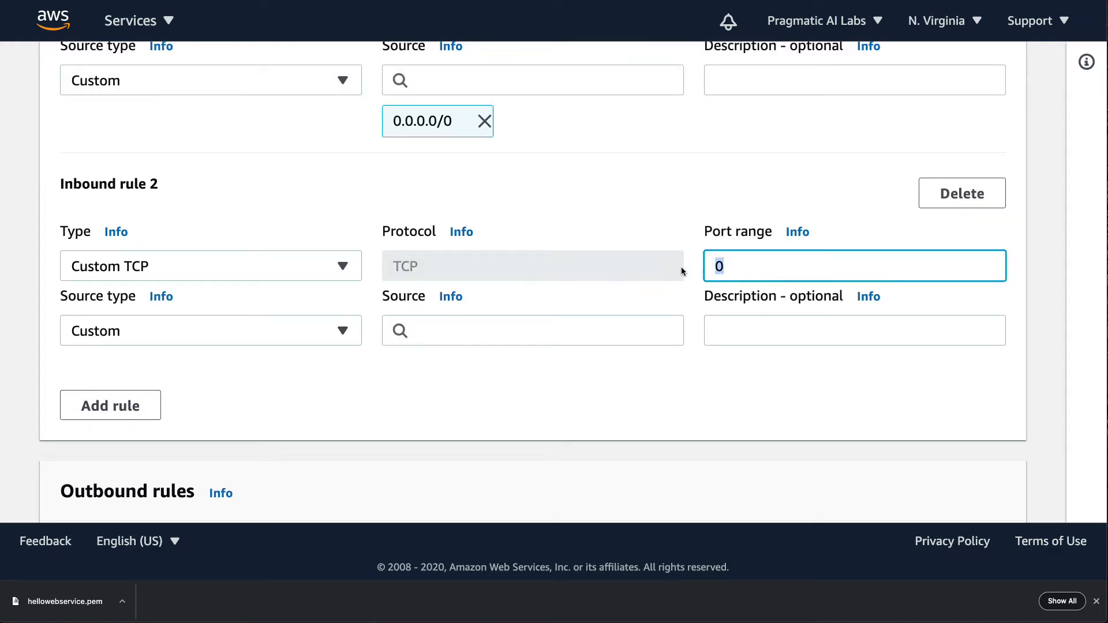
text(80)
click(526, 340)
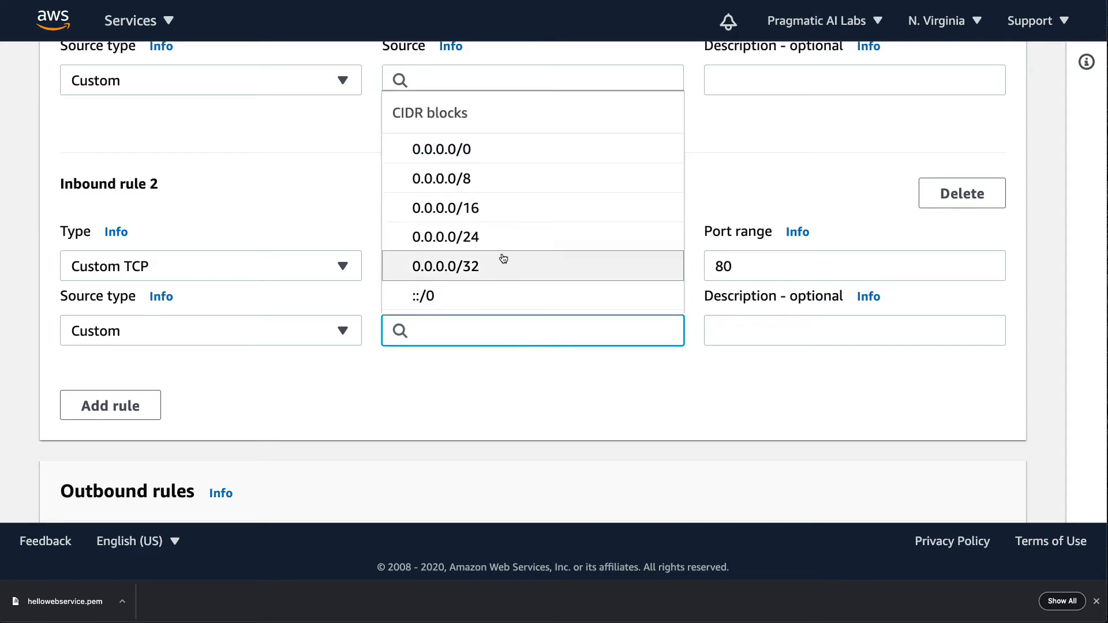
click(473, 153)
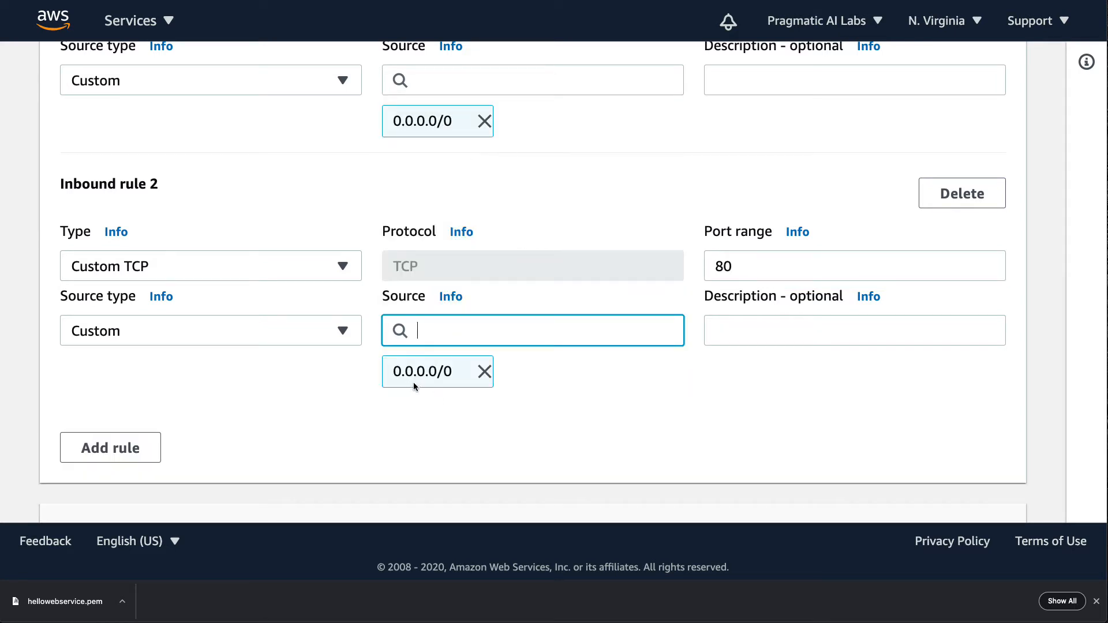
- Dismiss the browser's download bar and create the security group with its default outbound rule and no tags
scroll(846, 427, down, 1)
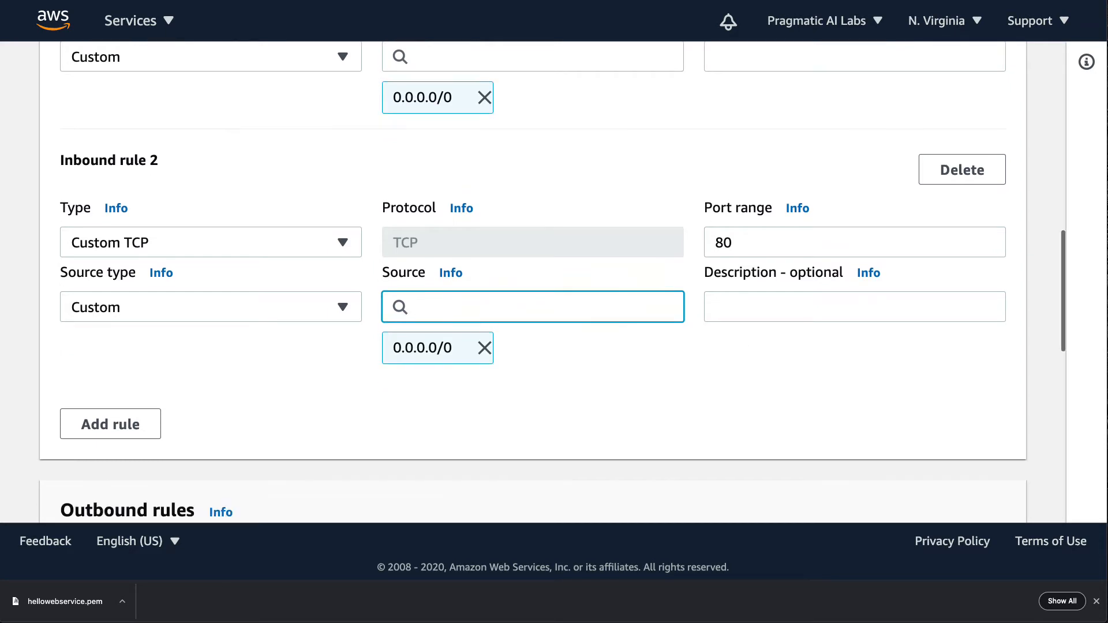
click(1096, 601)
scroll(546, 466, down, 8)
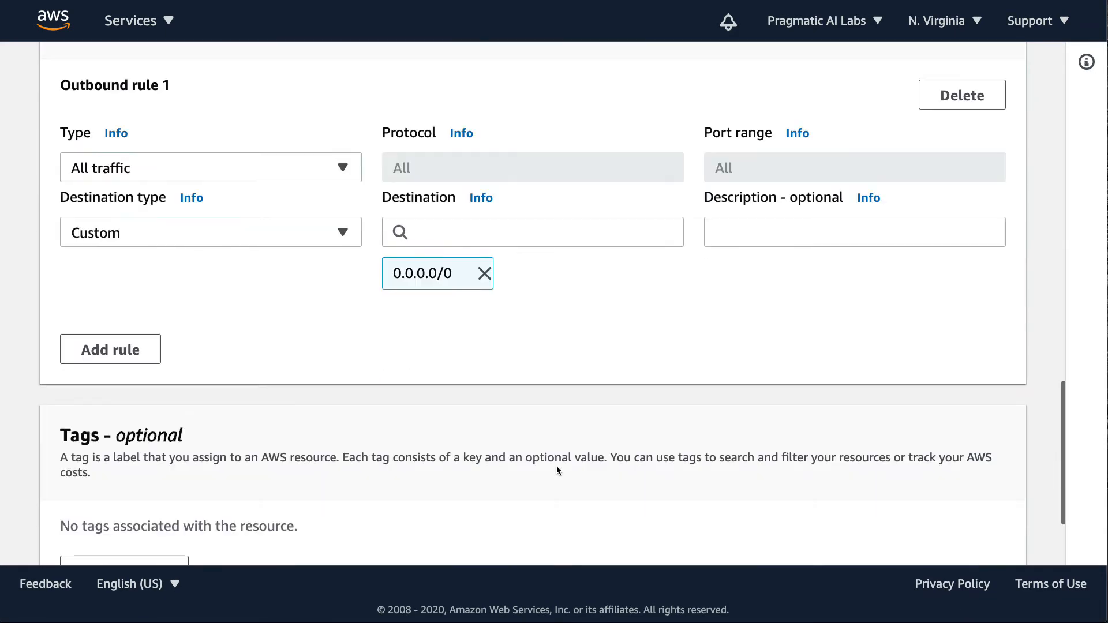
scroll(557, 467, down, 3)
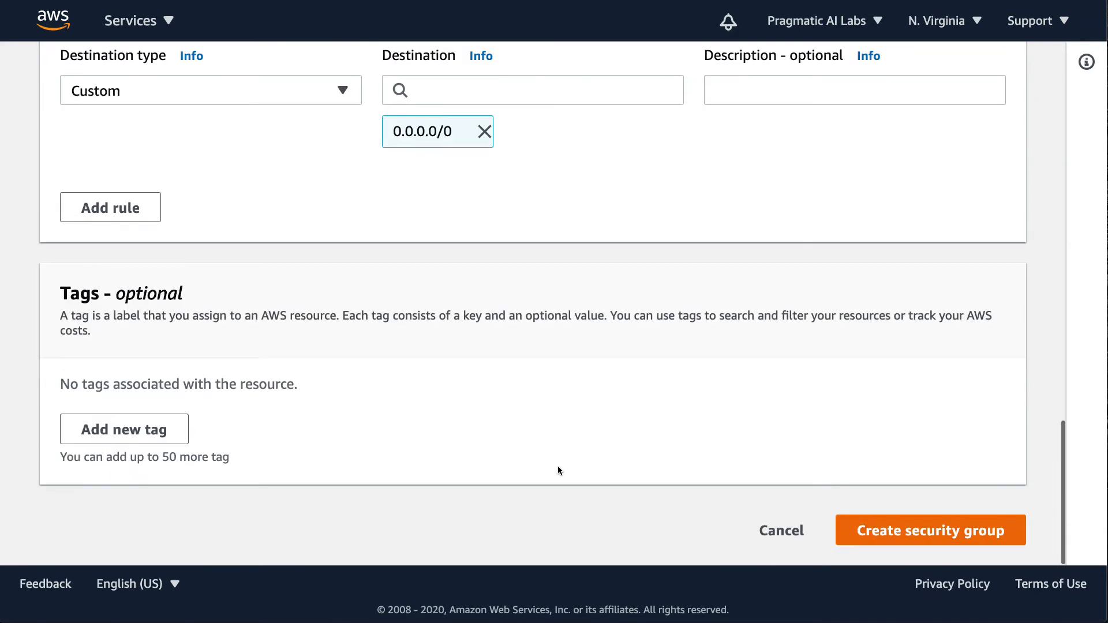
click(915, 537)
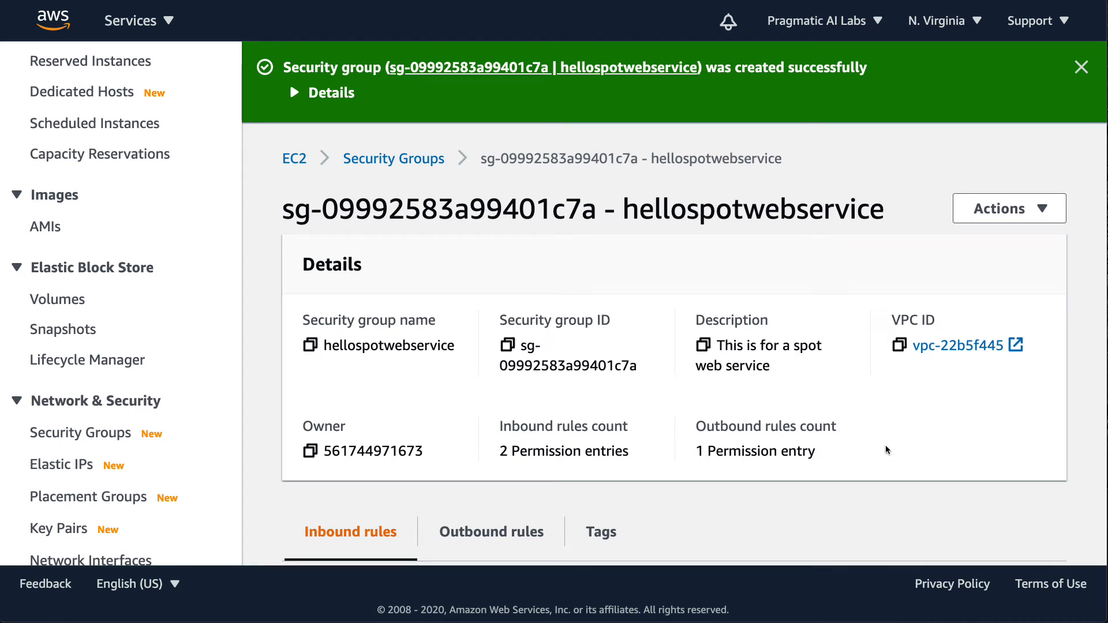
- Start a new Spot Instances request and choose Big data workloads as the task need
scroll(42, 297, up, 4)
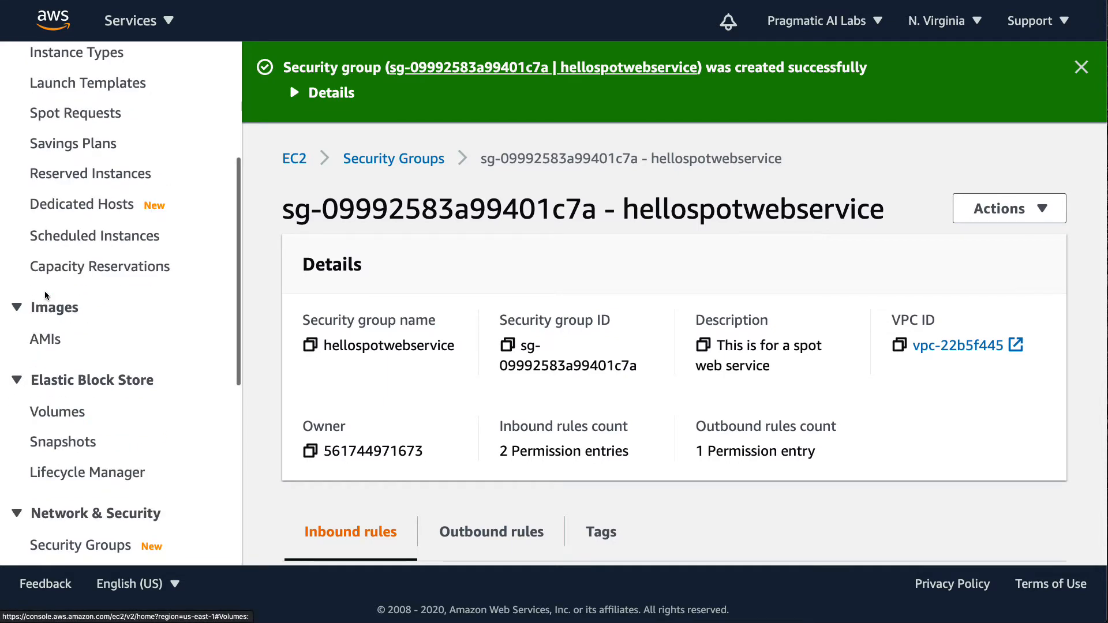
click(55, 200)
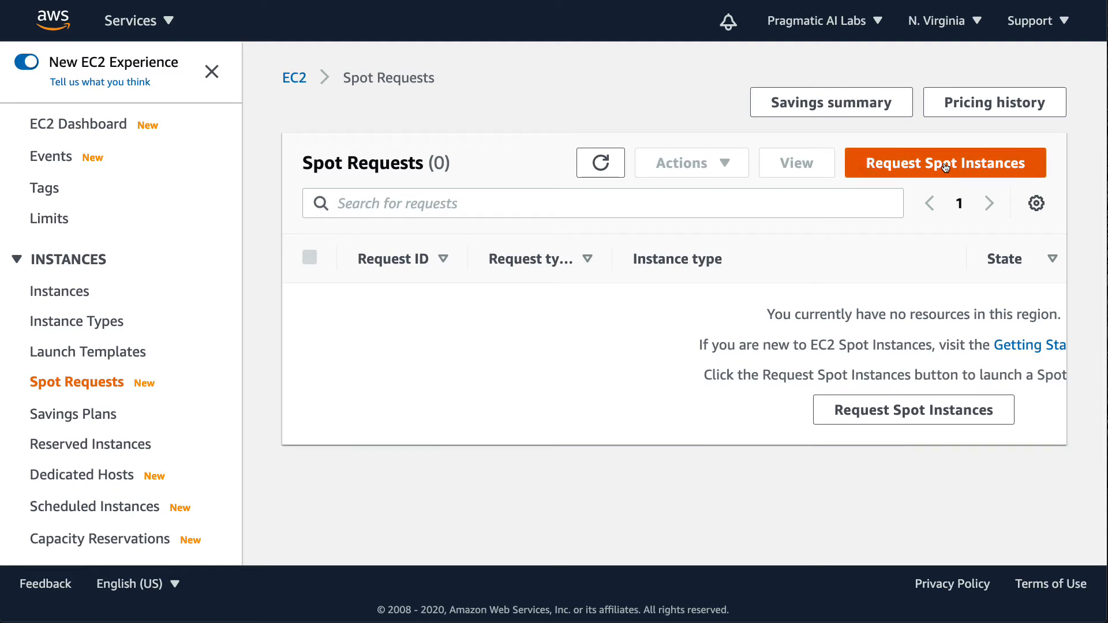
click(873, 167)
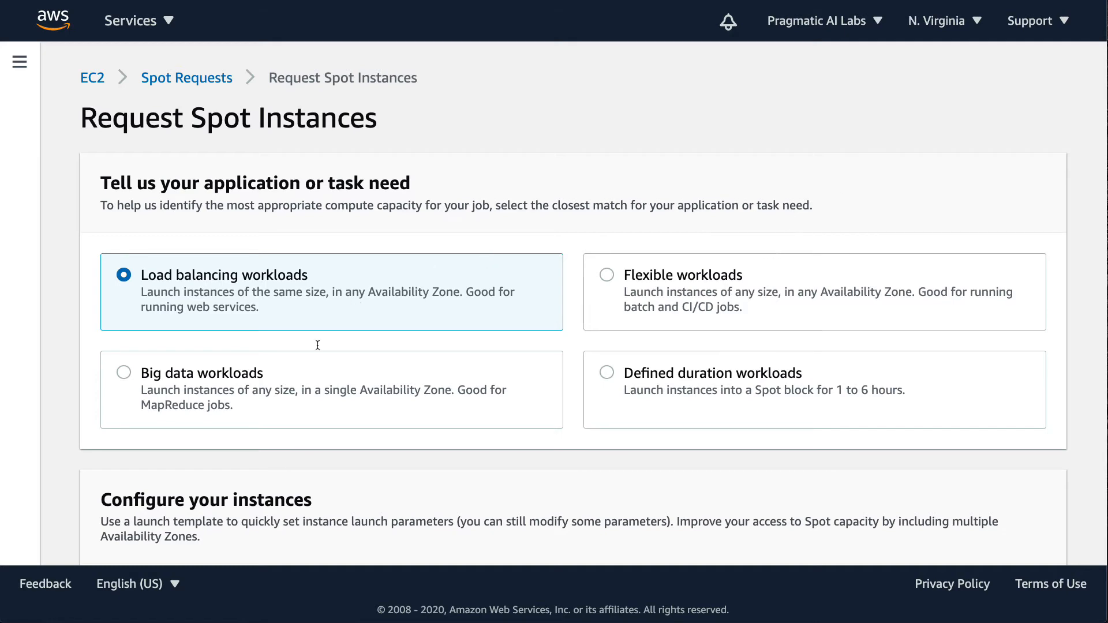
click(134, 371)
- Set the spot request's AMI to Amazon Linux 2 AMI (HVM), SSD Volume Type
scroll(219, 396, down, 5)
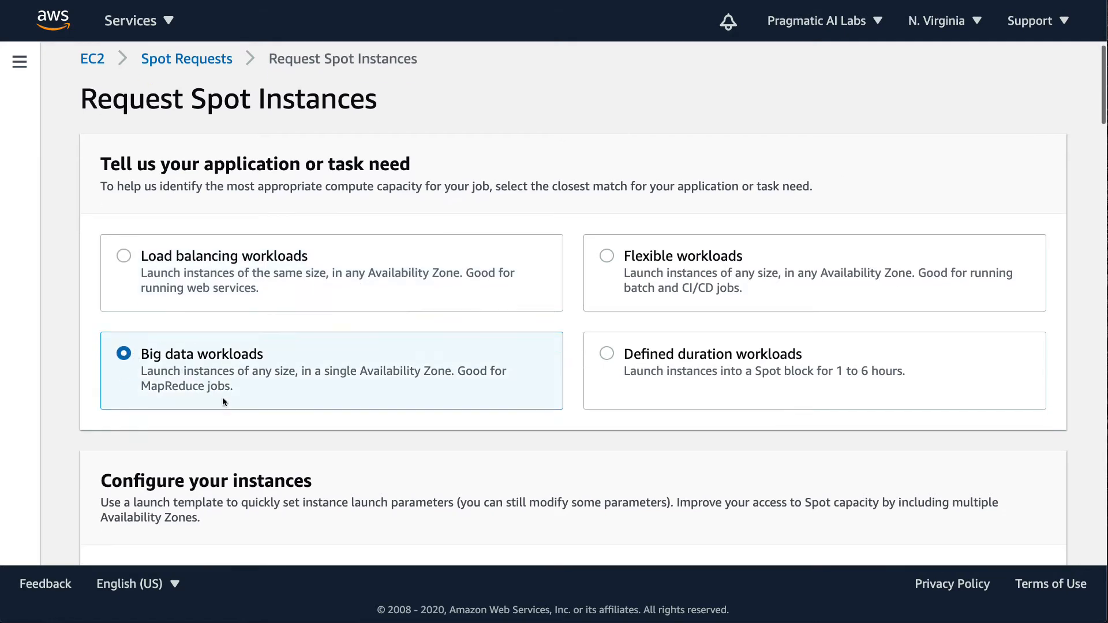
scroll(245, 391, down, 1)
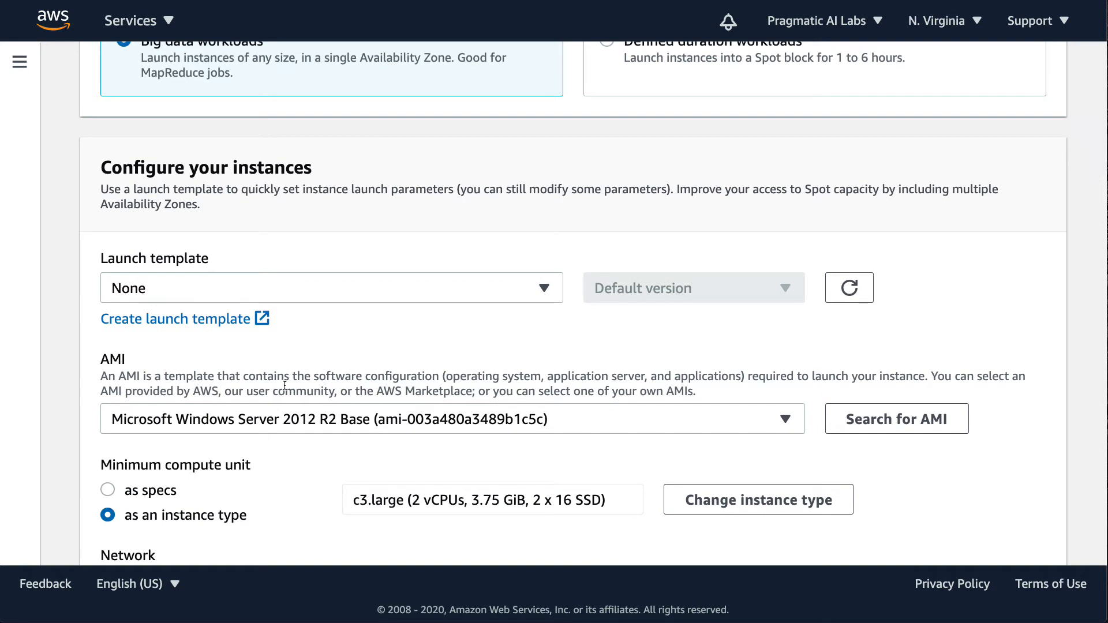
scroll(172, 321, down, 1)
drag(131, 319, 101, 319)
click(194, 380)
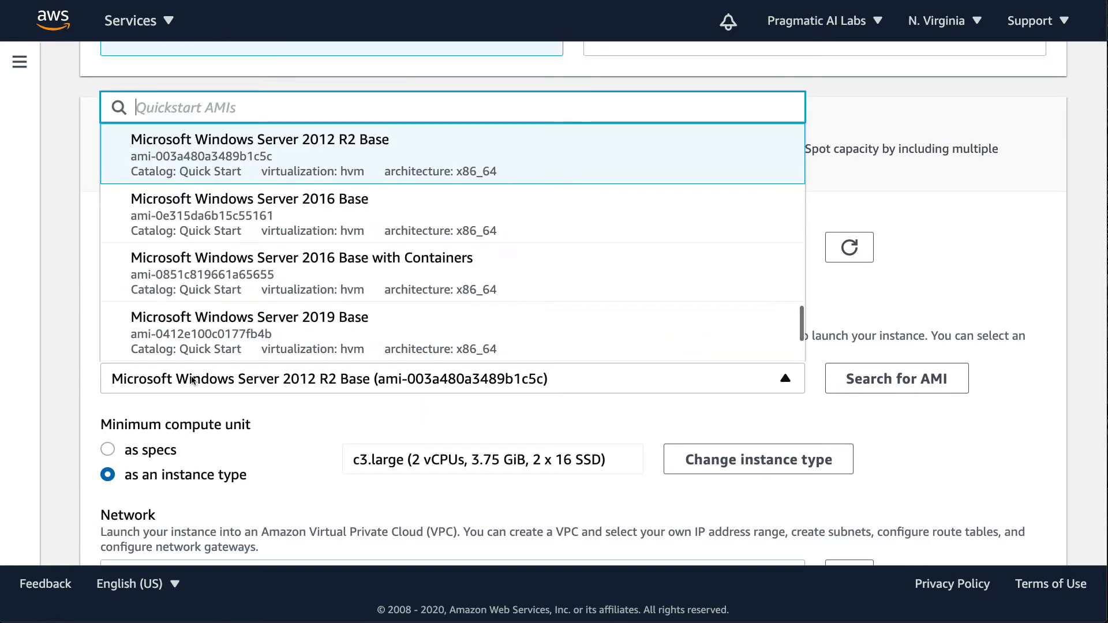
scroll(269, 221, up, 2)
scroll(269, 221, up, 10)
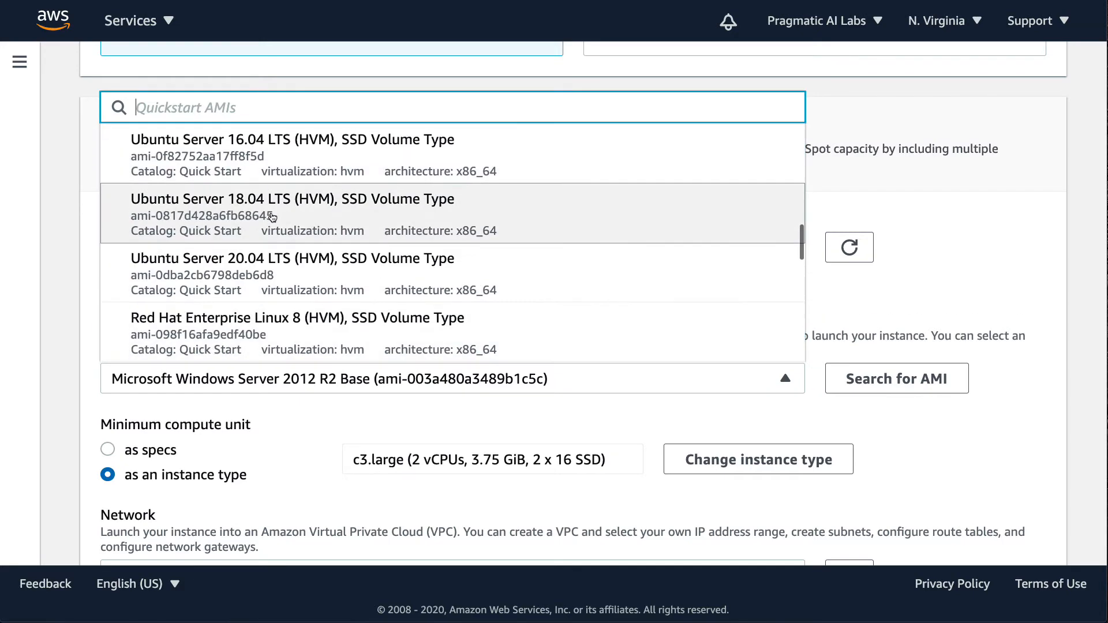
scroll(277, 211, up, 5)
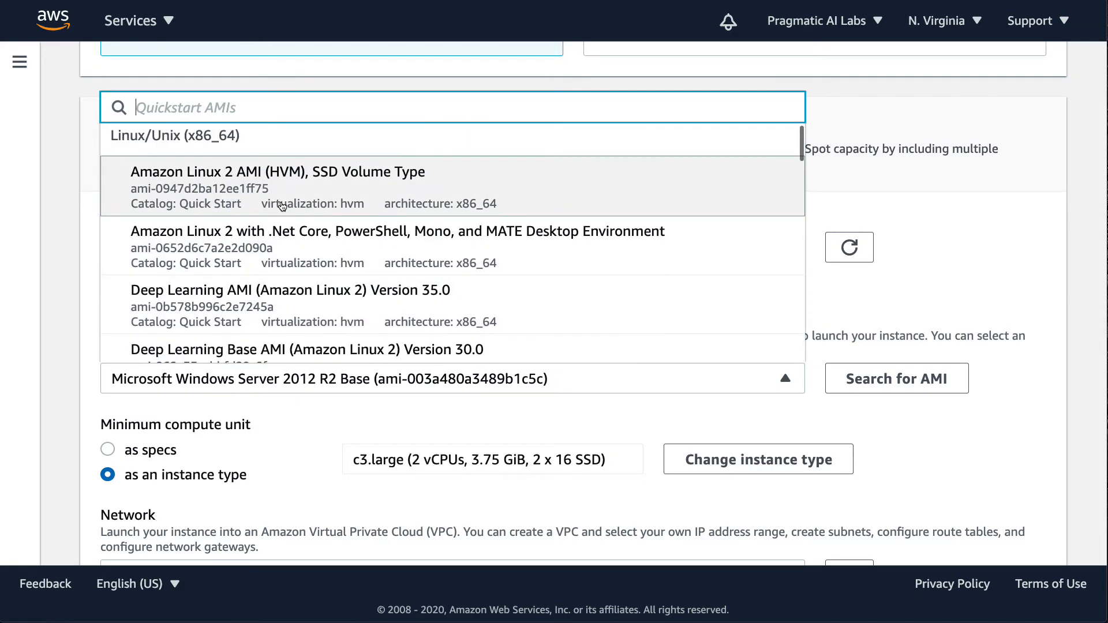
scroll(338, 183, up, 2)
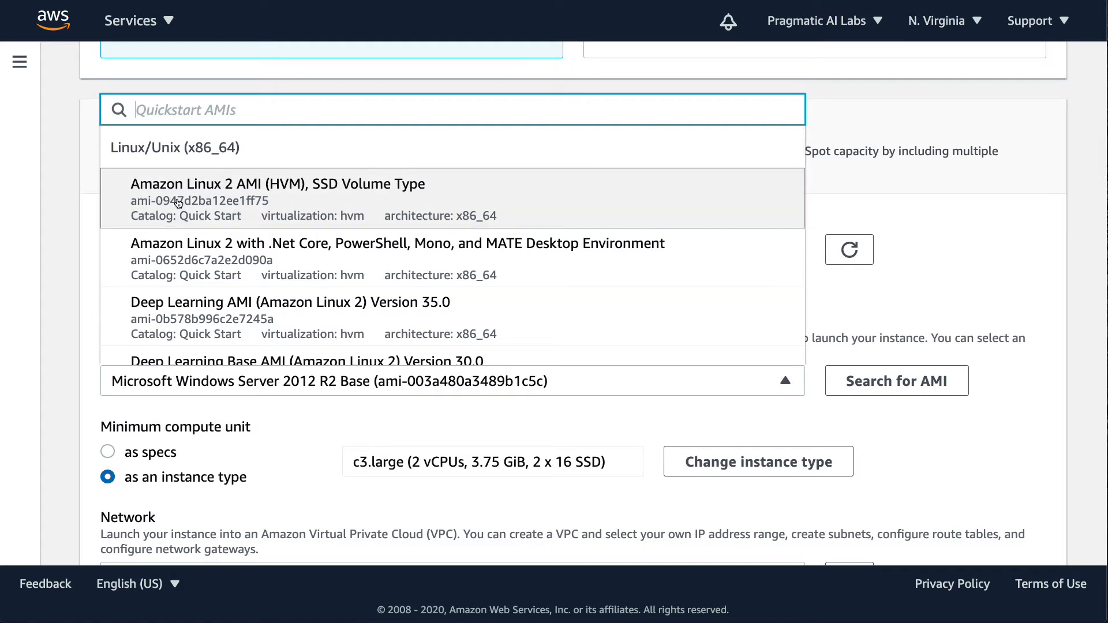
click(178, 203)
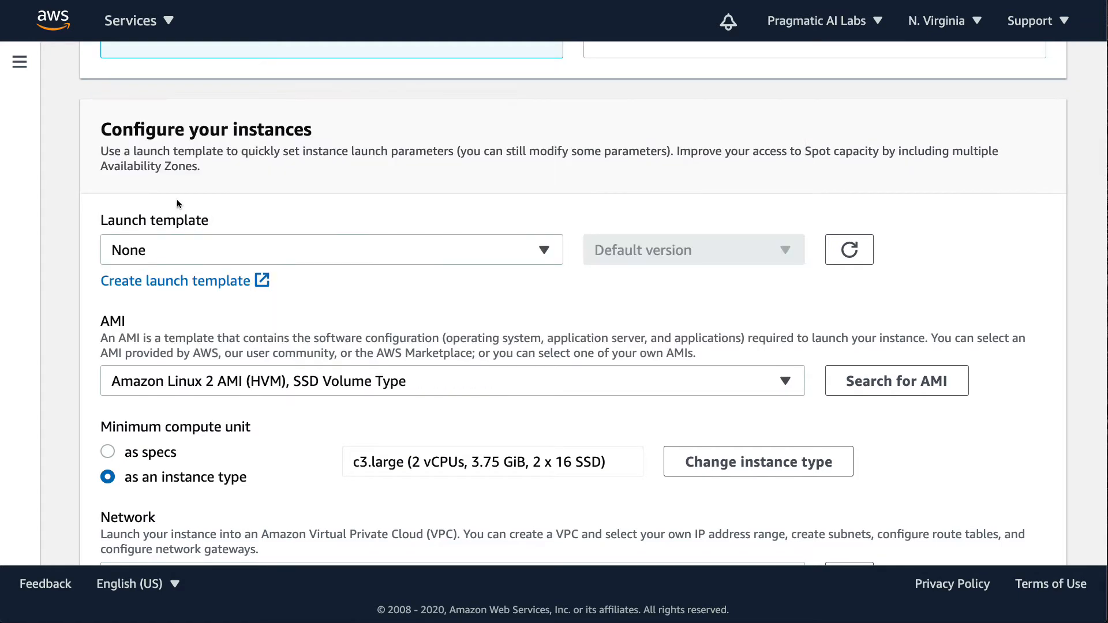
- Assign the hellowebservice key pair to the spot request
scroll(352, 404, down, 2)
scroll(353, 425, down, 5)
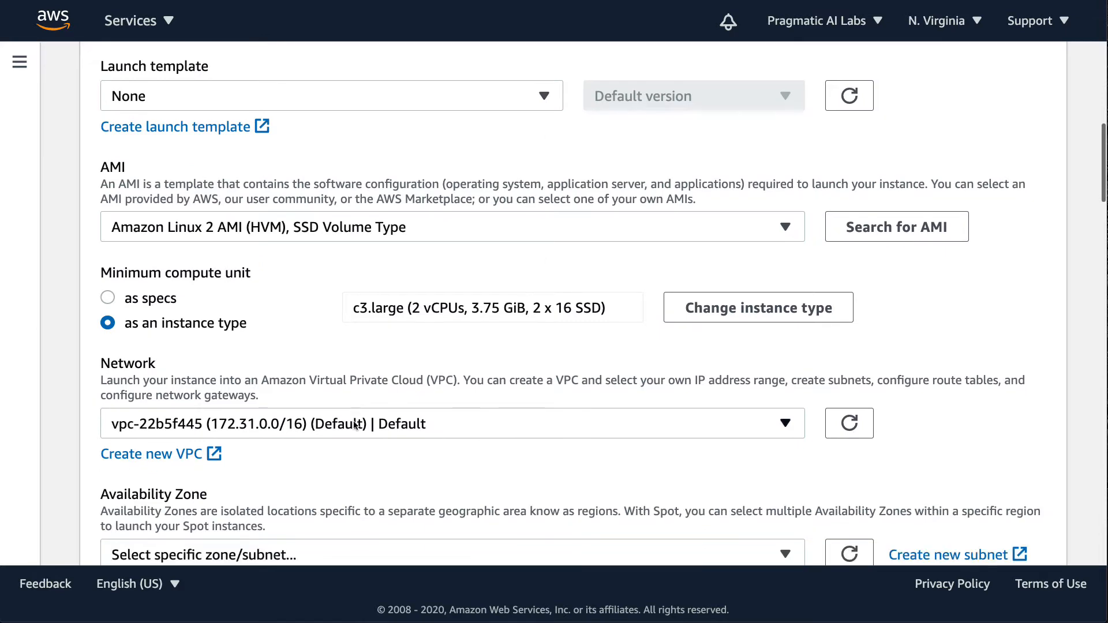
scroll(358, 422, down, 7)
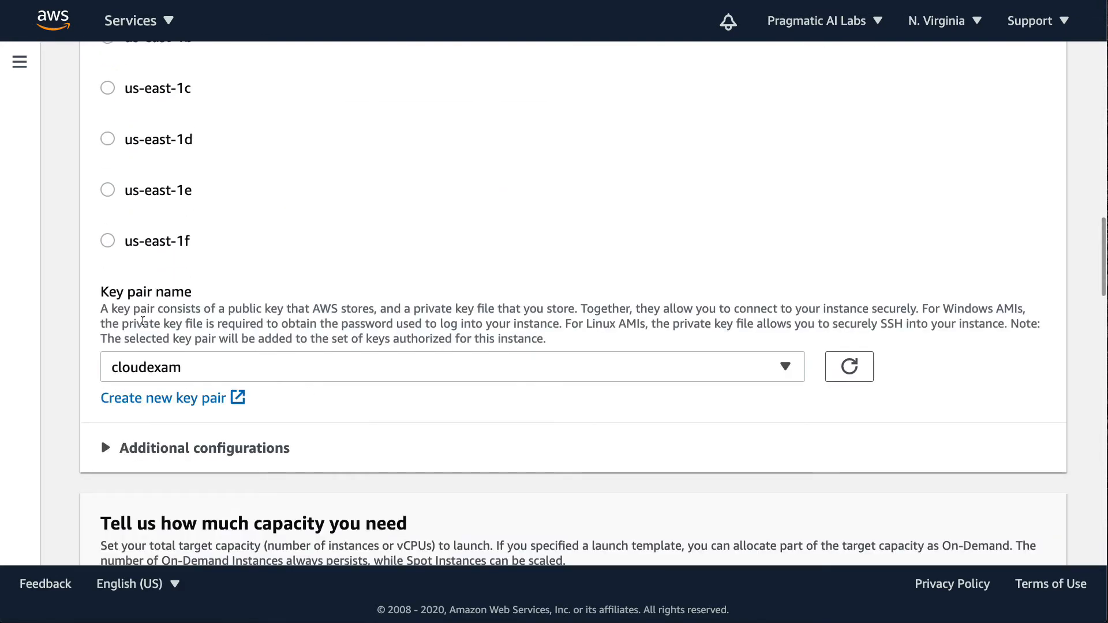
drag(100, 291, 185, 294)
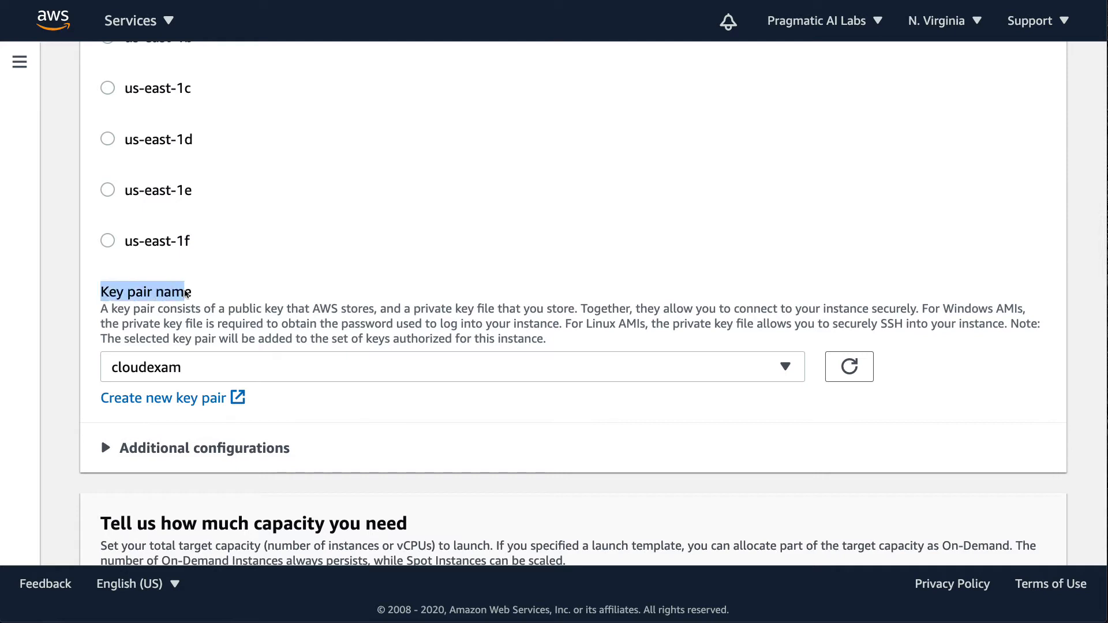
click(778, 359)
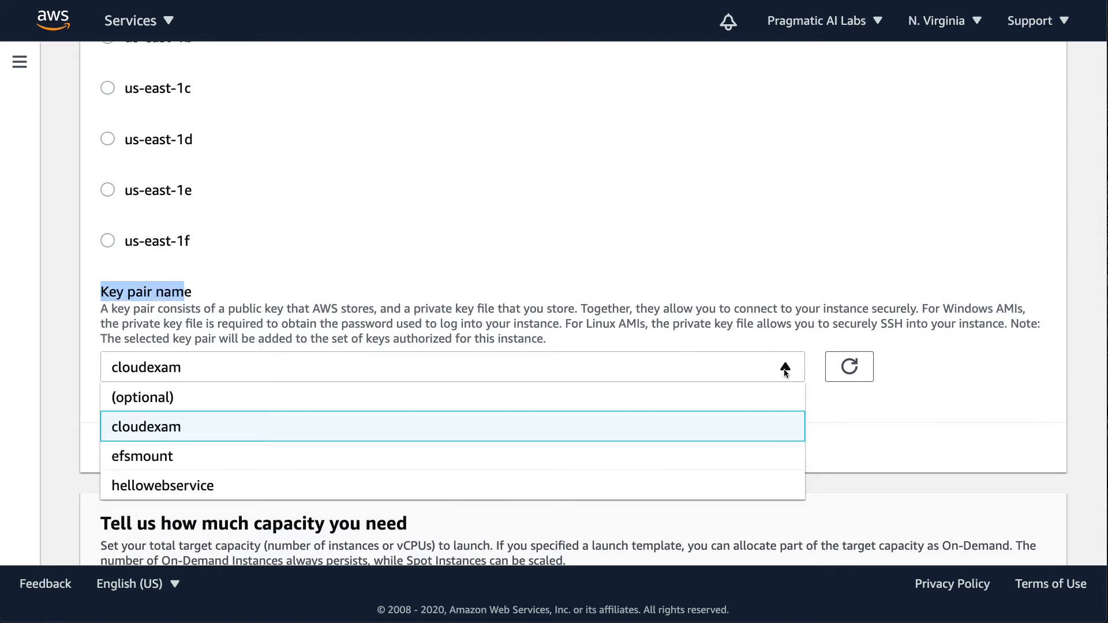
click(162, 486)
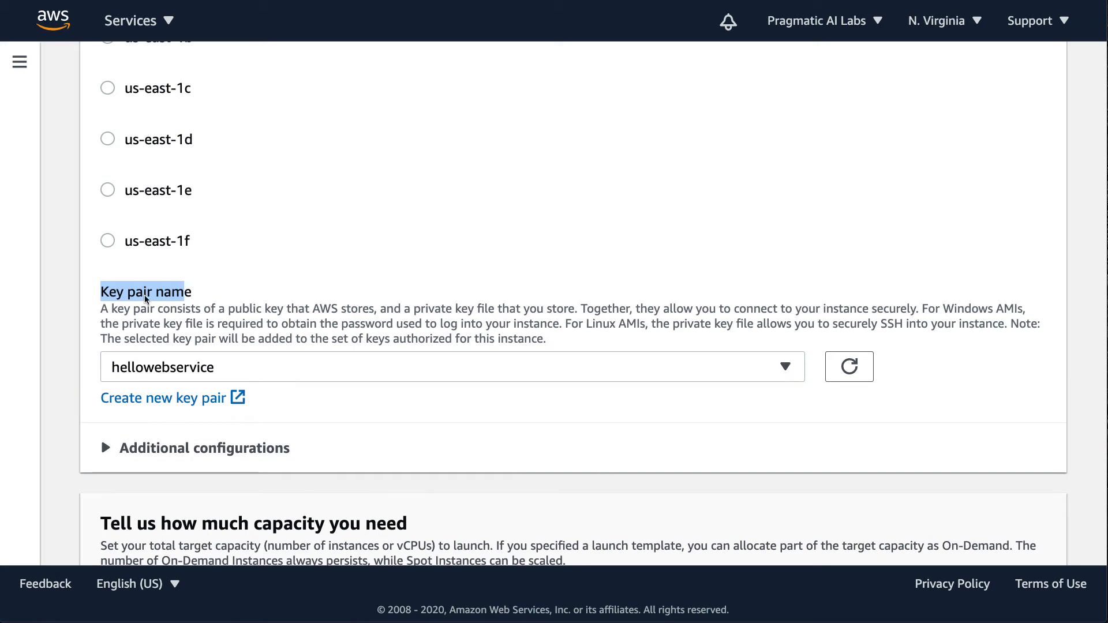
- Expand the additional configurations and assign the hellospotwebservice security group to the spot instances
click(101, 459)
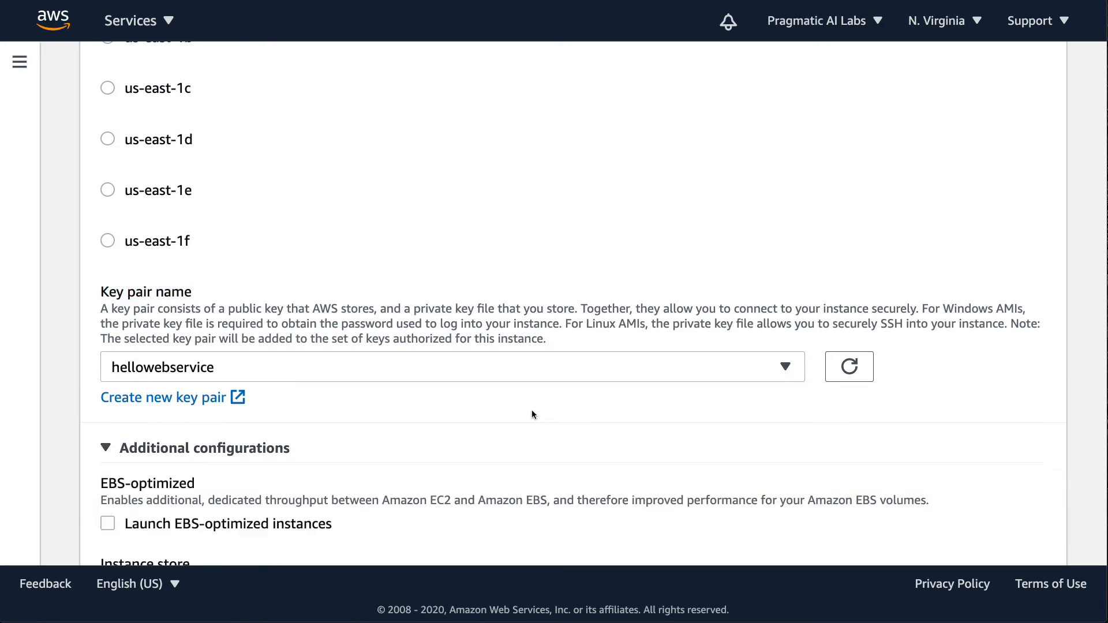
scroll(532, 410, down, 9)
scroll(532, 411, down, 3)
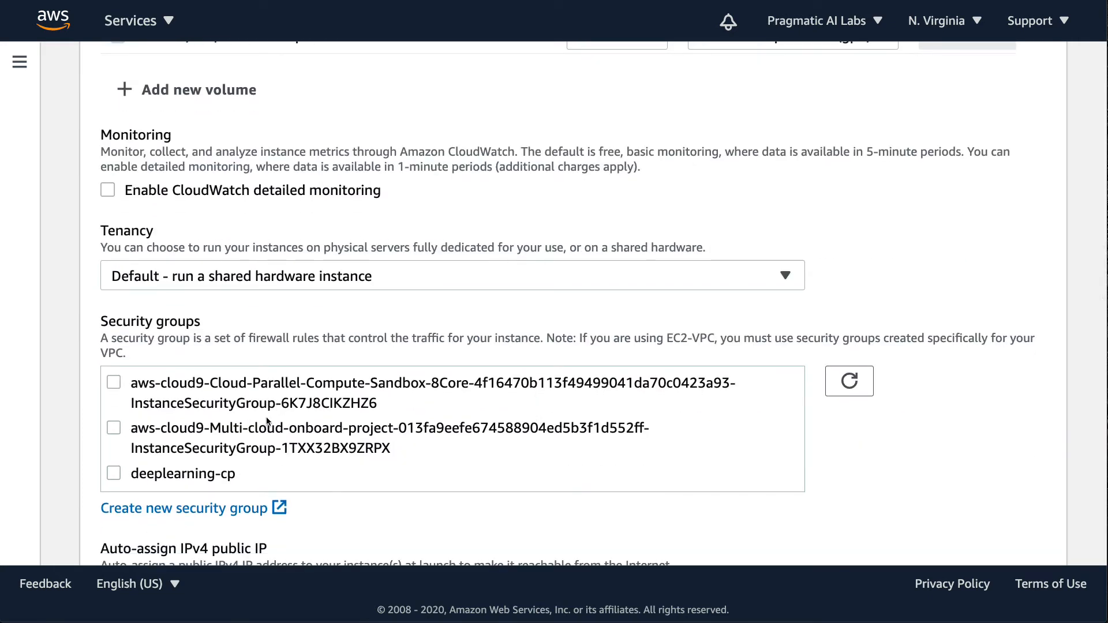
scroll(274, 413, down, 5)
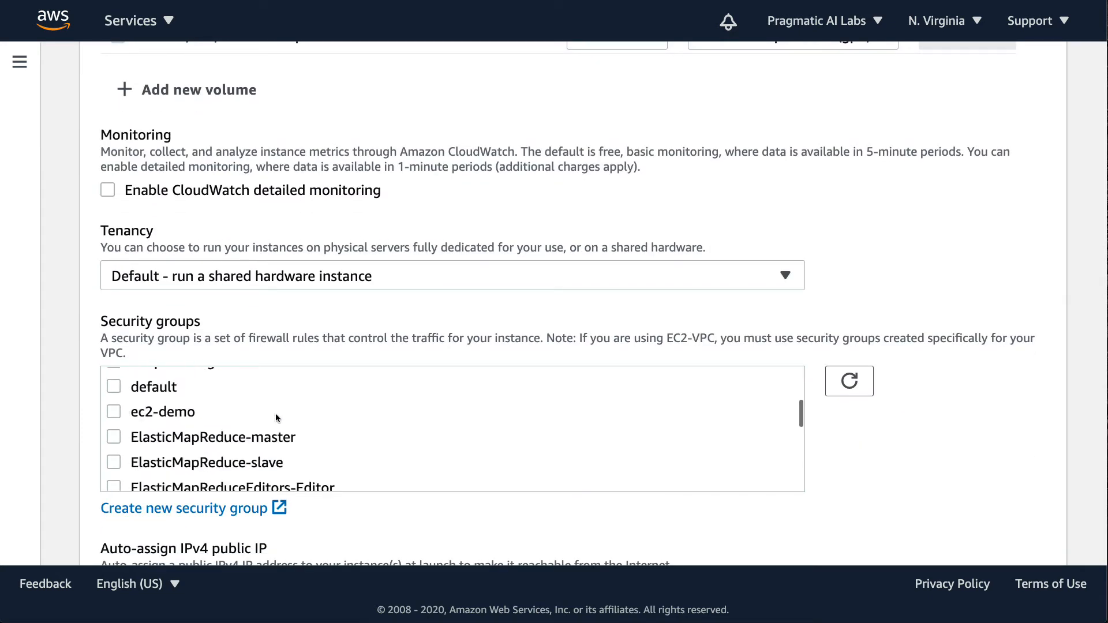
scroll(275, 414, down, 1)
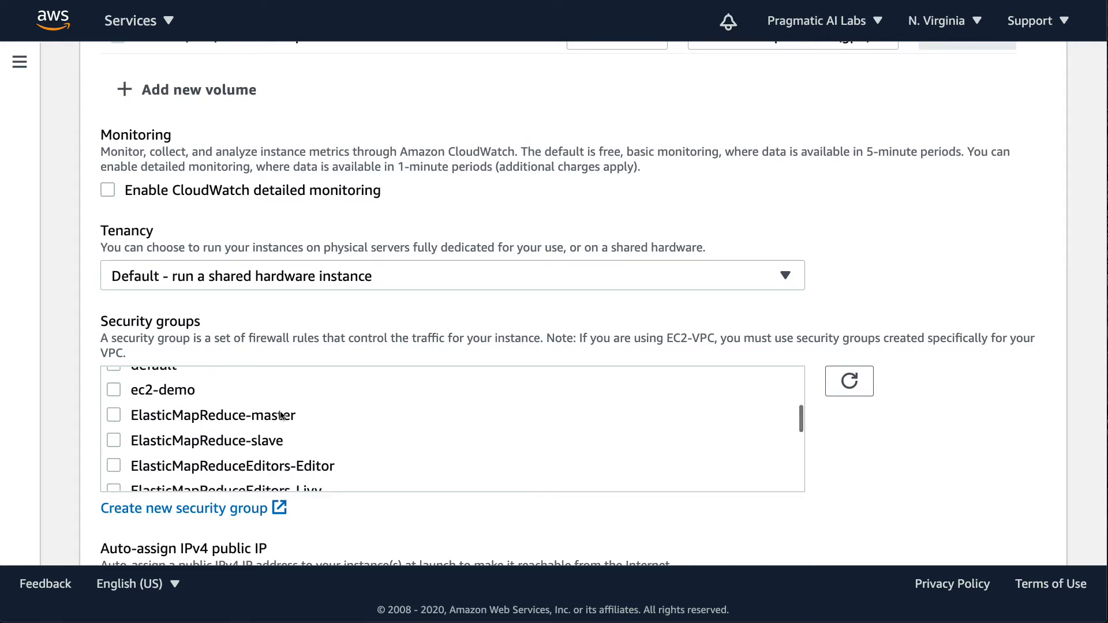
scroll(282, 416, down, 1)
scroll(281, 415, down, 2)
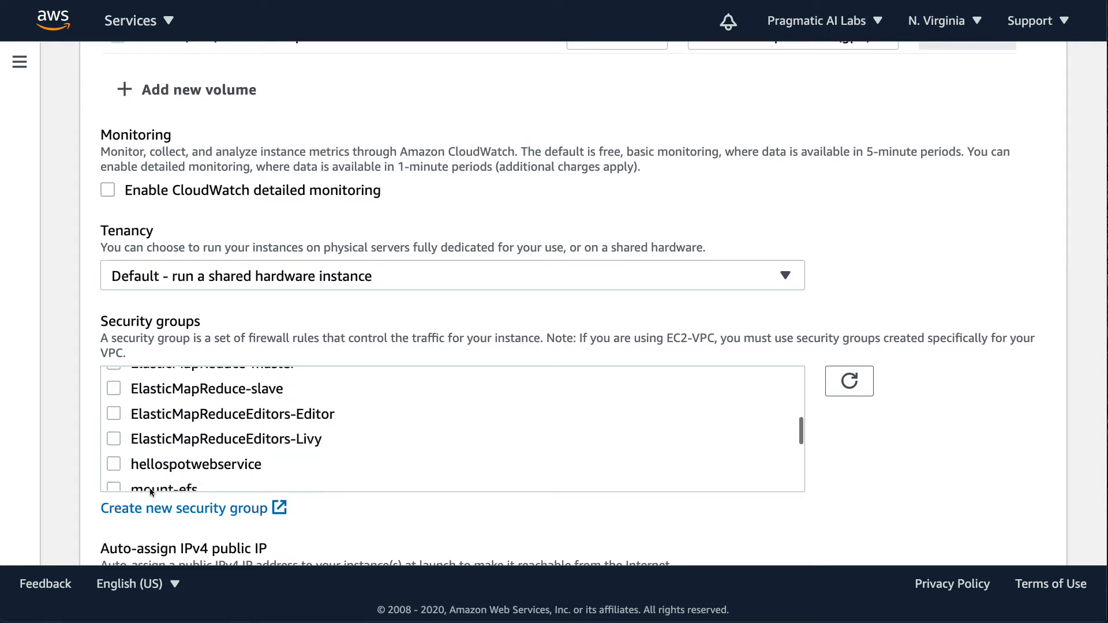
click(114, 464)
- Keep the total target capacity at 1 instance with the recommended fleet settings and default request details, and launch the spot request
scroll(865, 461, down, 9)
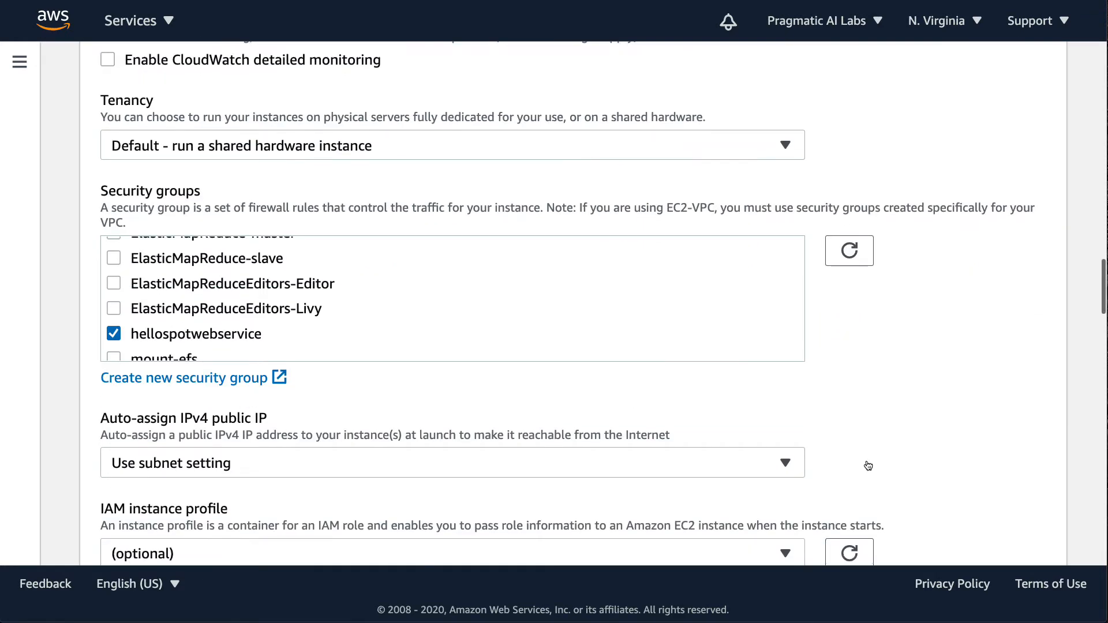
scroll(871, 461, down, 6)
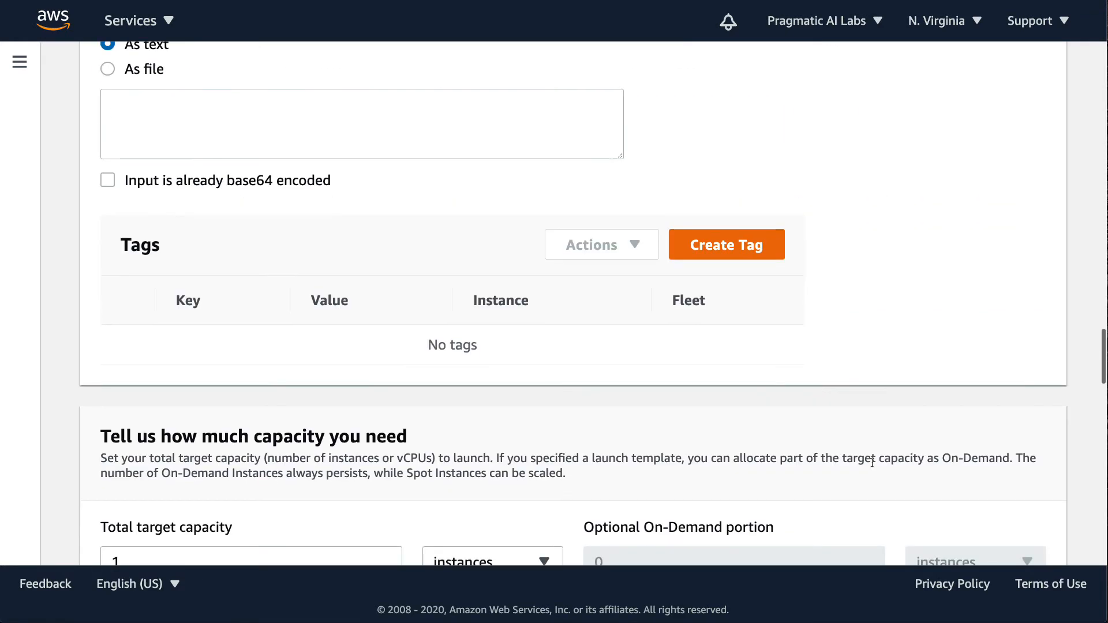
double_click(148, 452)
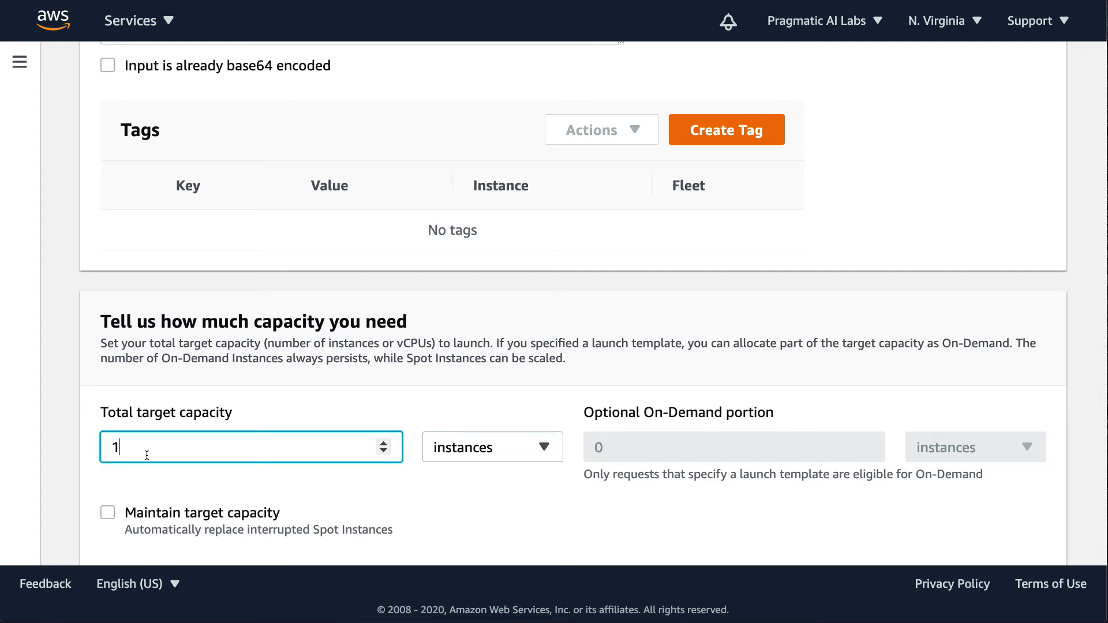
scroll(592, 503, down, 6)
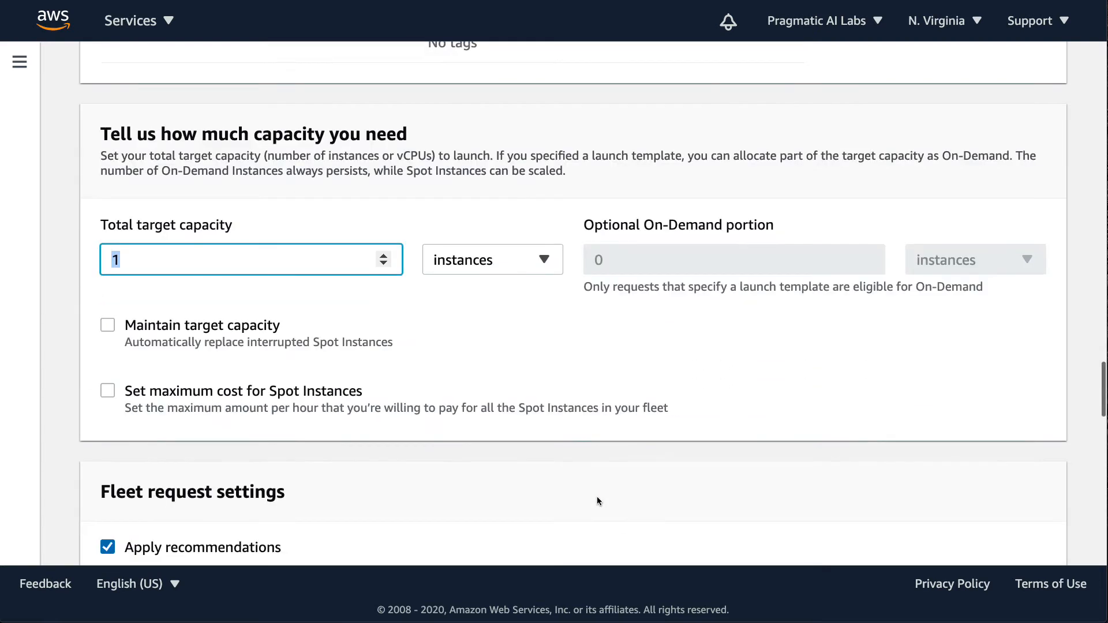
scroll(599, 495, down, 3)
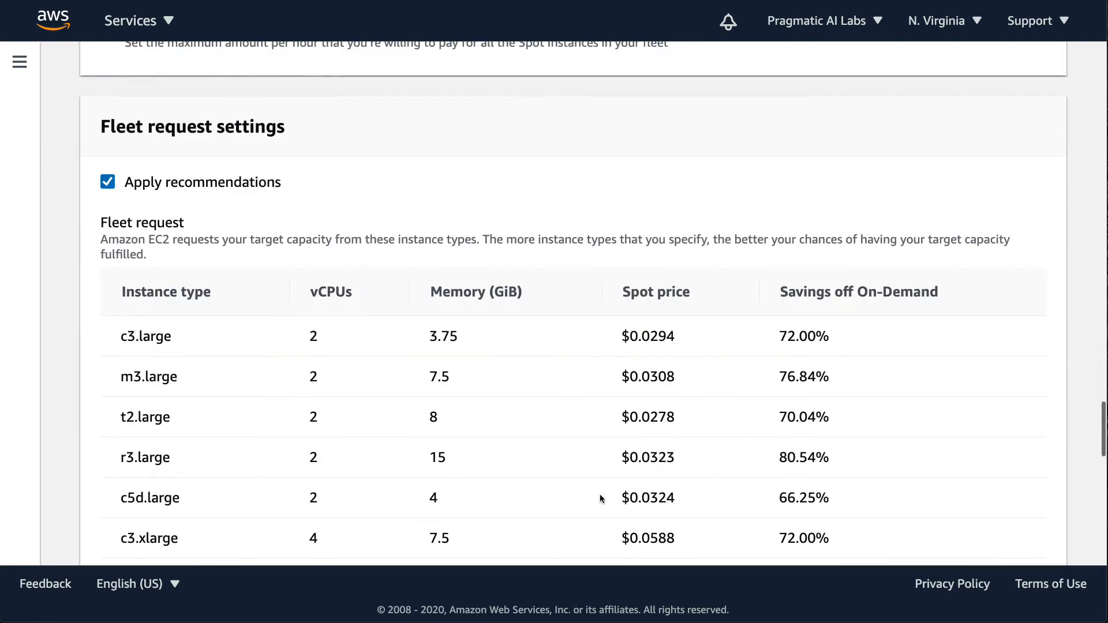
scroll(883, 384, down, 7)
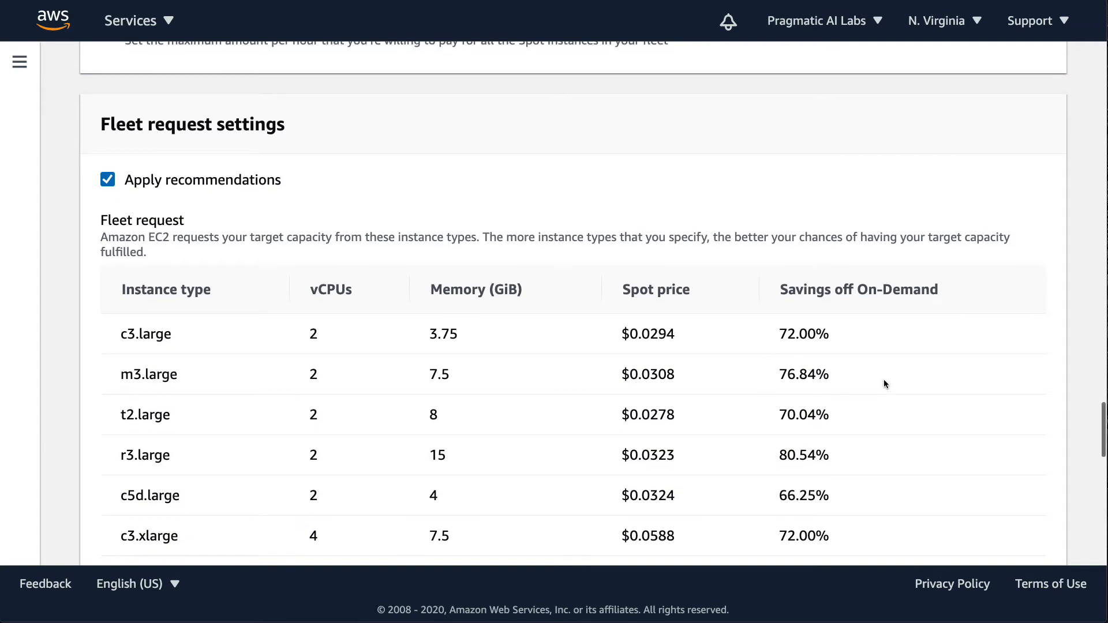
scroll(886, 380, down, 8)
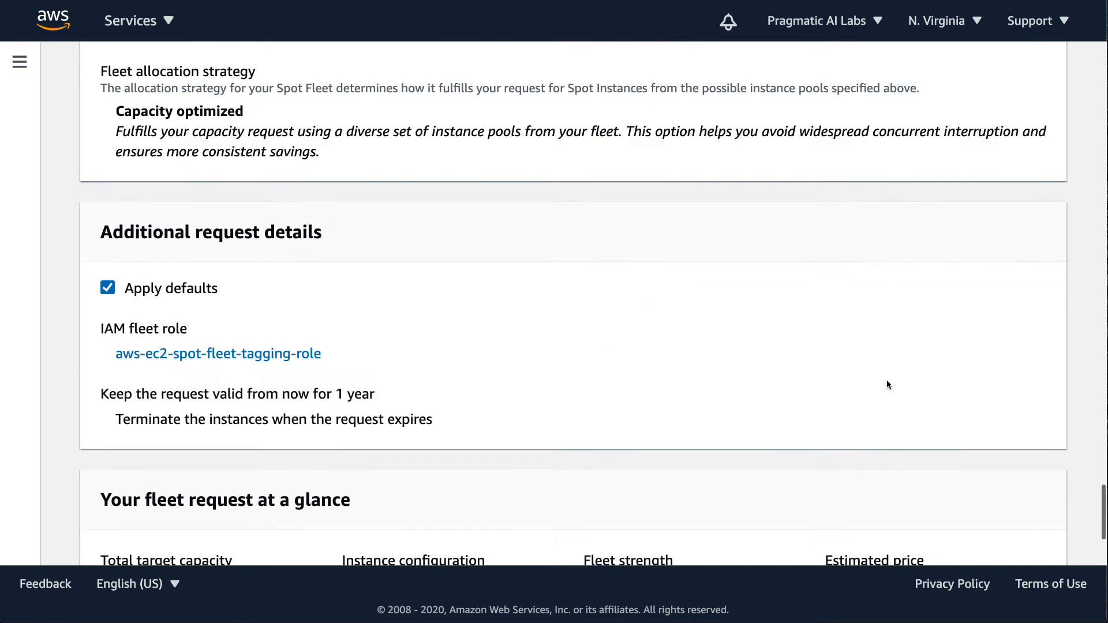
click(1011, 530)
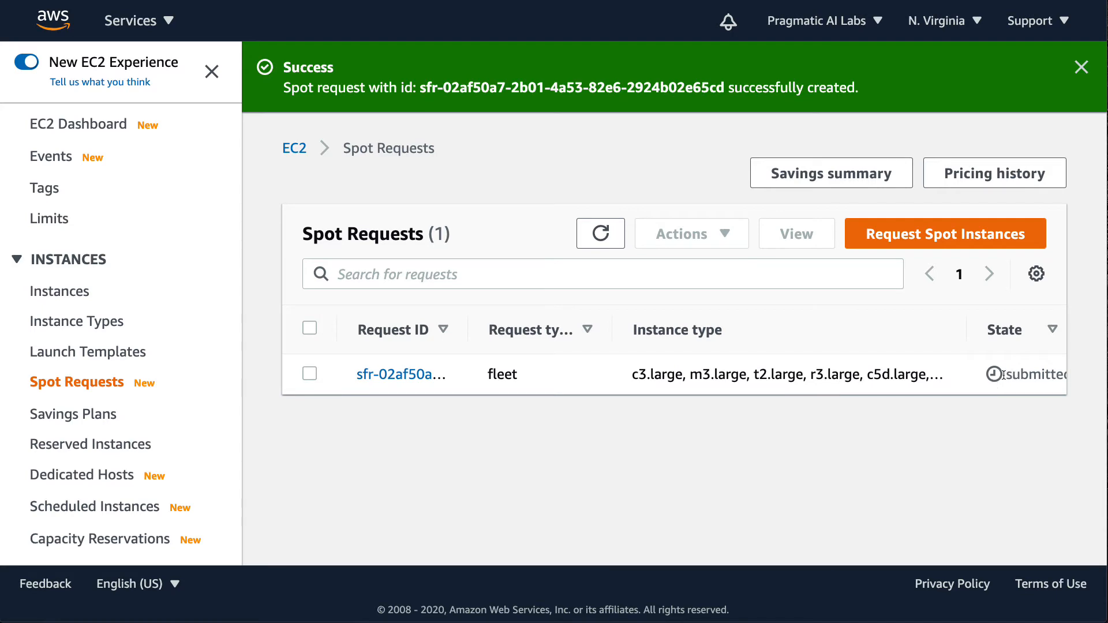
- Open the new spot request's details and review its description, instances, history and savings sections
click(397, 375)
scroll(397, 375, down, 5)
scroll(402, 378, down, 10)
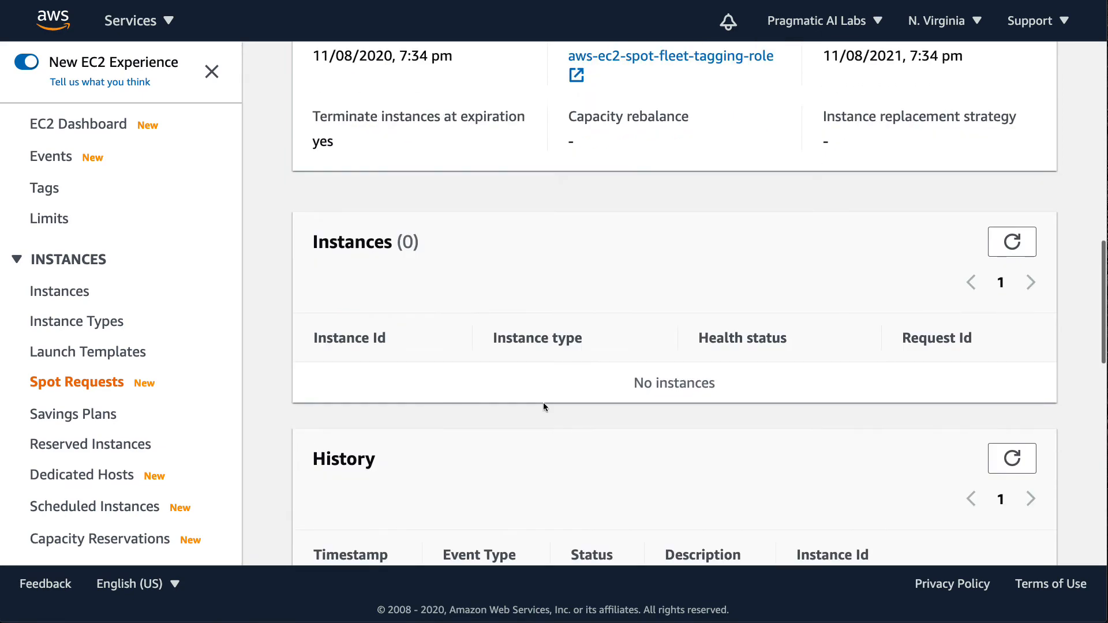
scroll(519, 404, down, 1)
scroll(518, 393, down, 5)
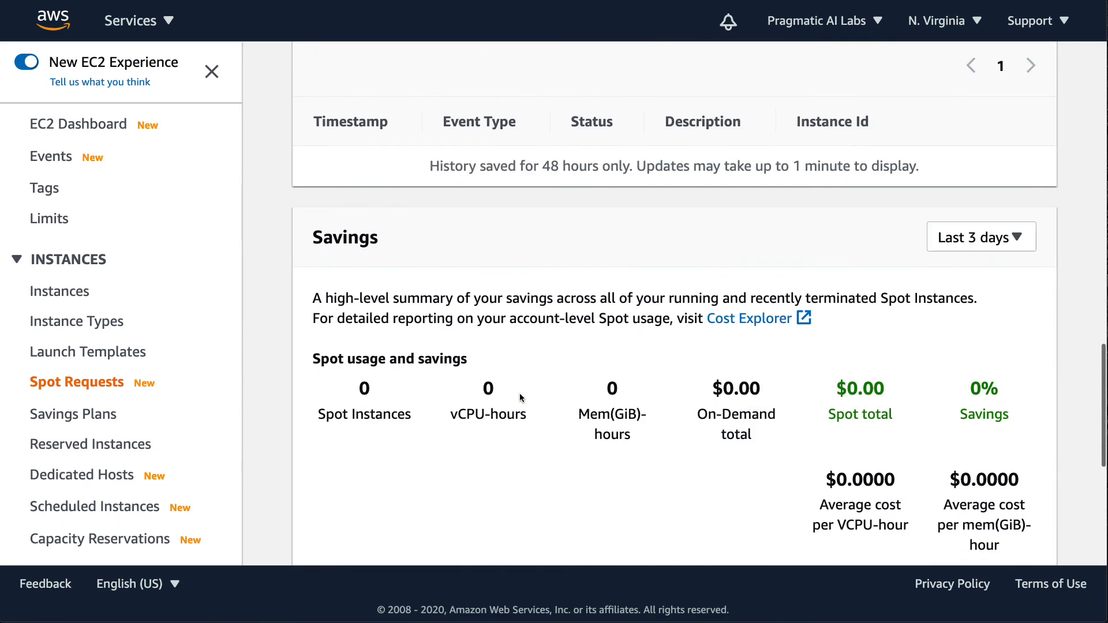
scroll(528, 383, up, 15)
scroll(527, 383, up, 3)
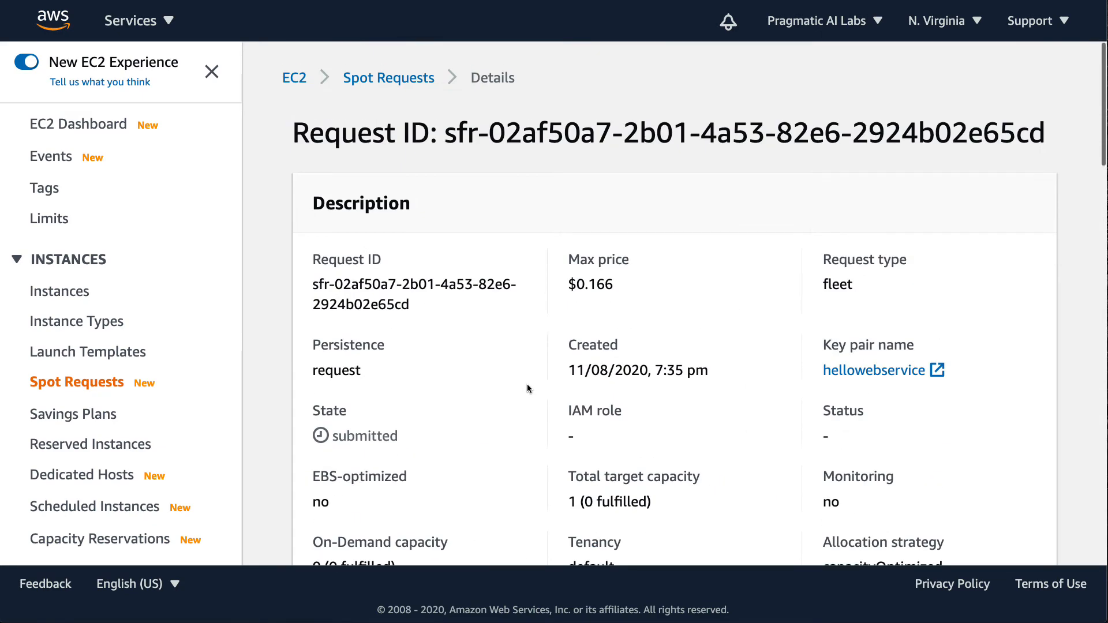
- Open the EC2 instances list, reload it to check the new instance's state, and select the unnamed c5d.large instance
click(53, 297)
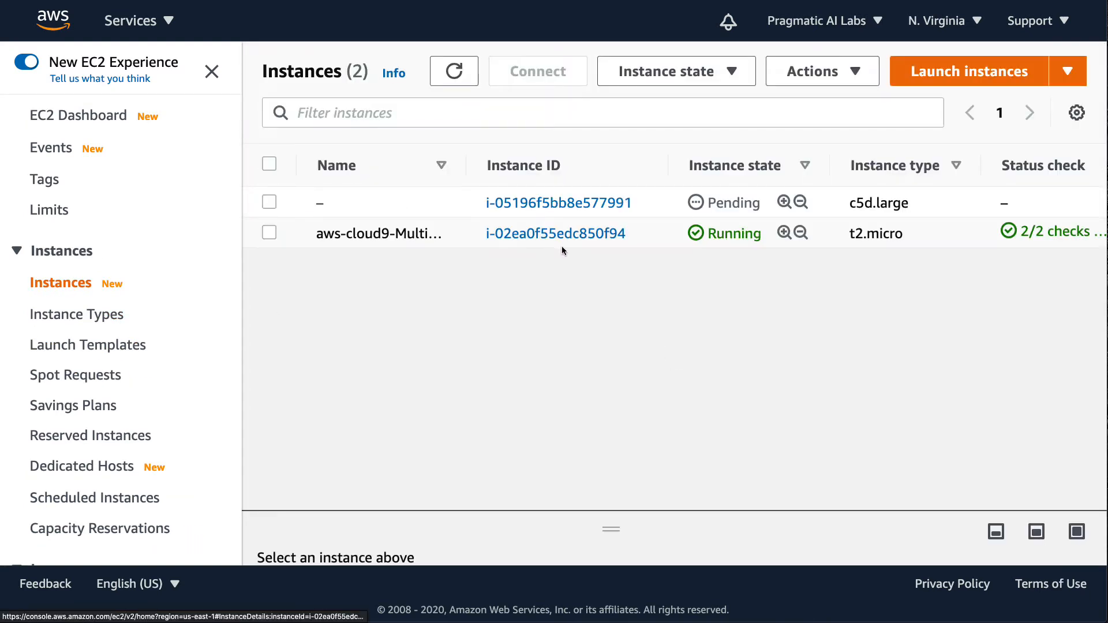
drag(692, 208, 760, 209)
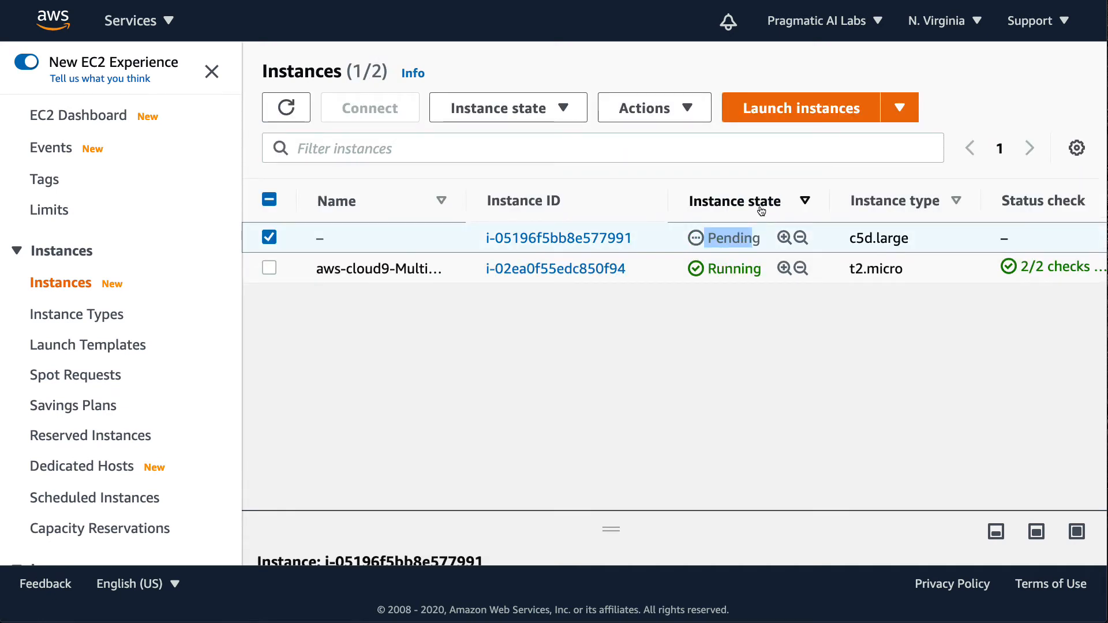
key(super+r)
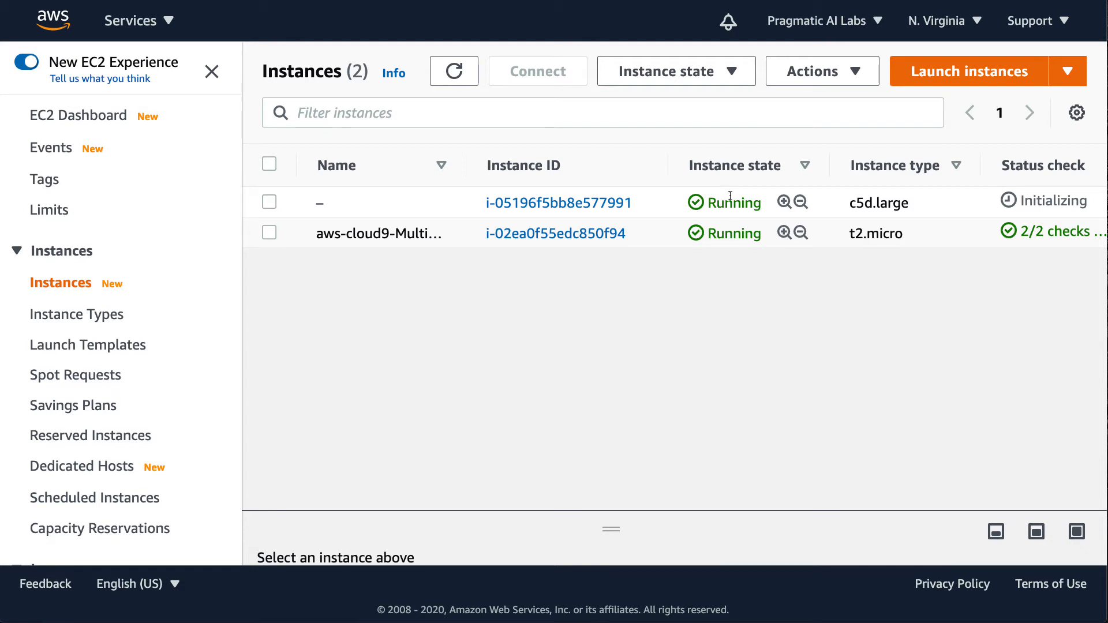
mouse_move(333, 202)
click(268, 202)
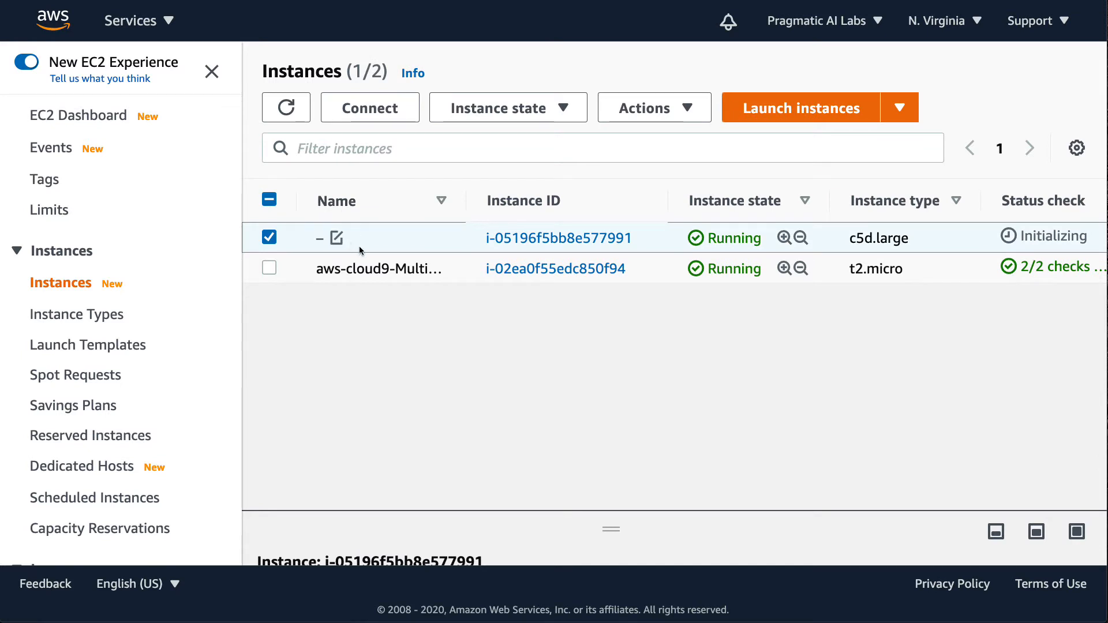
- Name the unnamed c5d.large instance spot-web-service and save the name
mouse_move(372, 245)
click(337, 238)
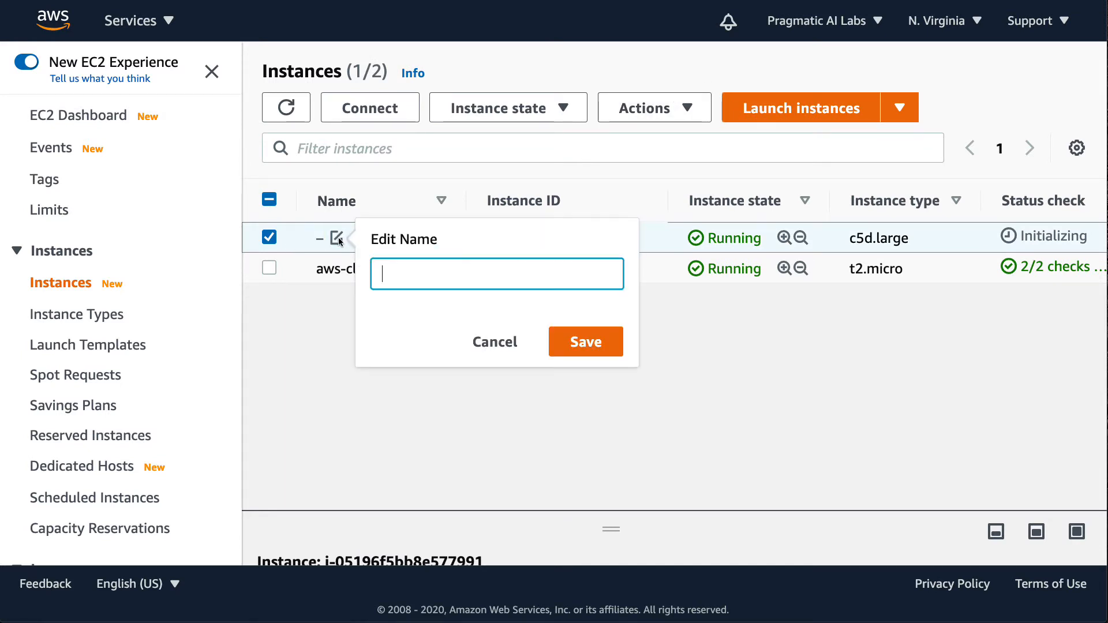
text(spot-web-server)
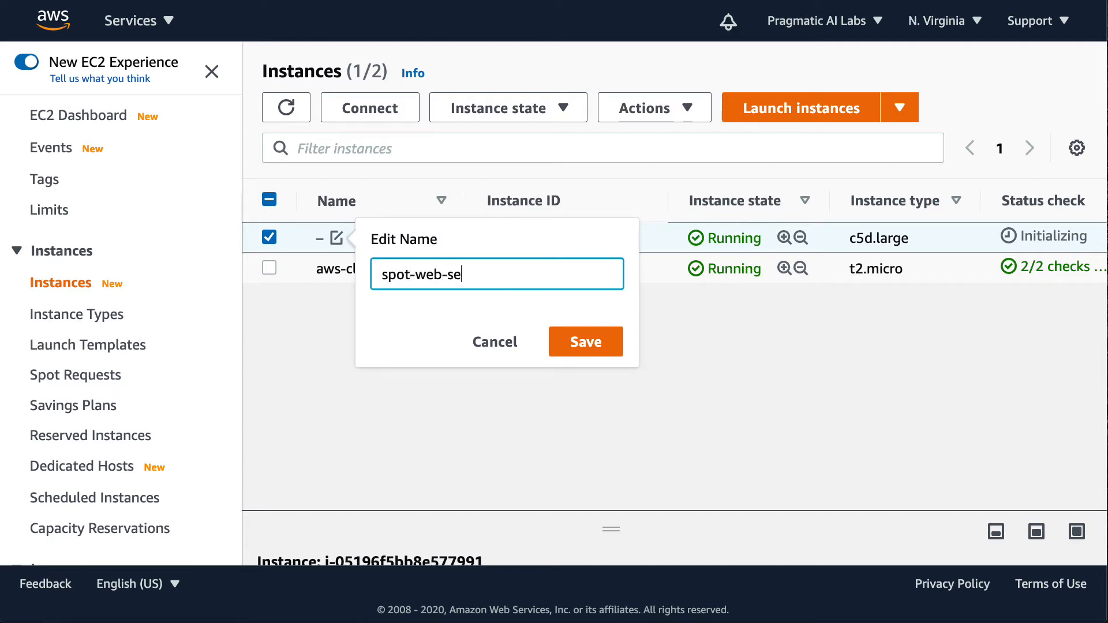
key(BackSpace)
key(BackSpace)
text(ice)
click(570, 335)
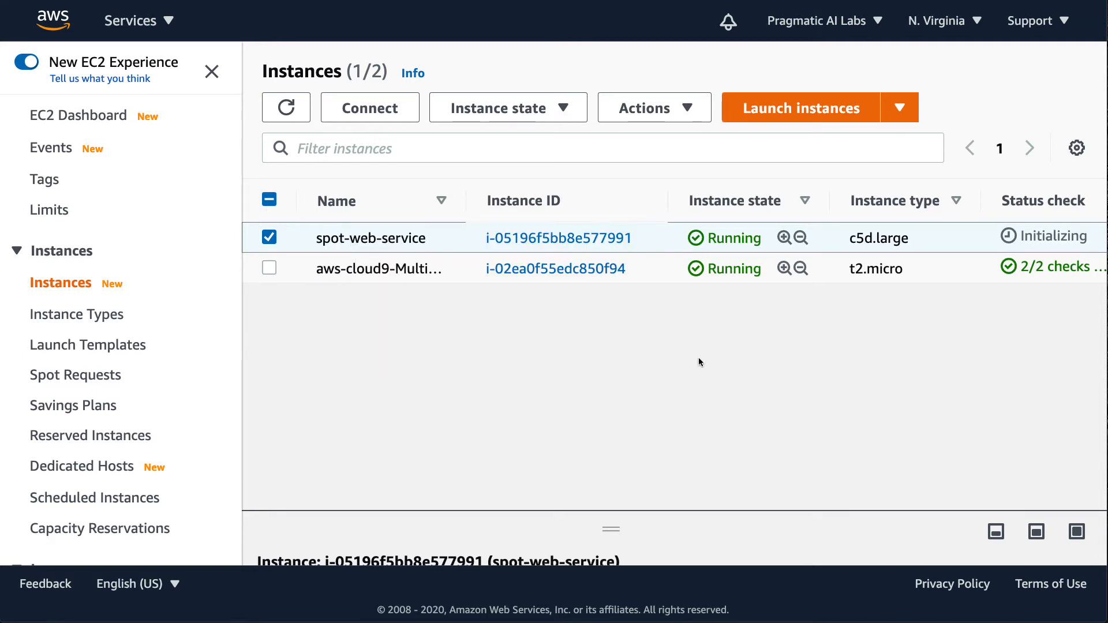
- Open the SSH client connection instructions for spot-web-service and copy the chmod 400 hellowebservice.pem command
click(370, 106)
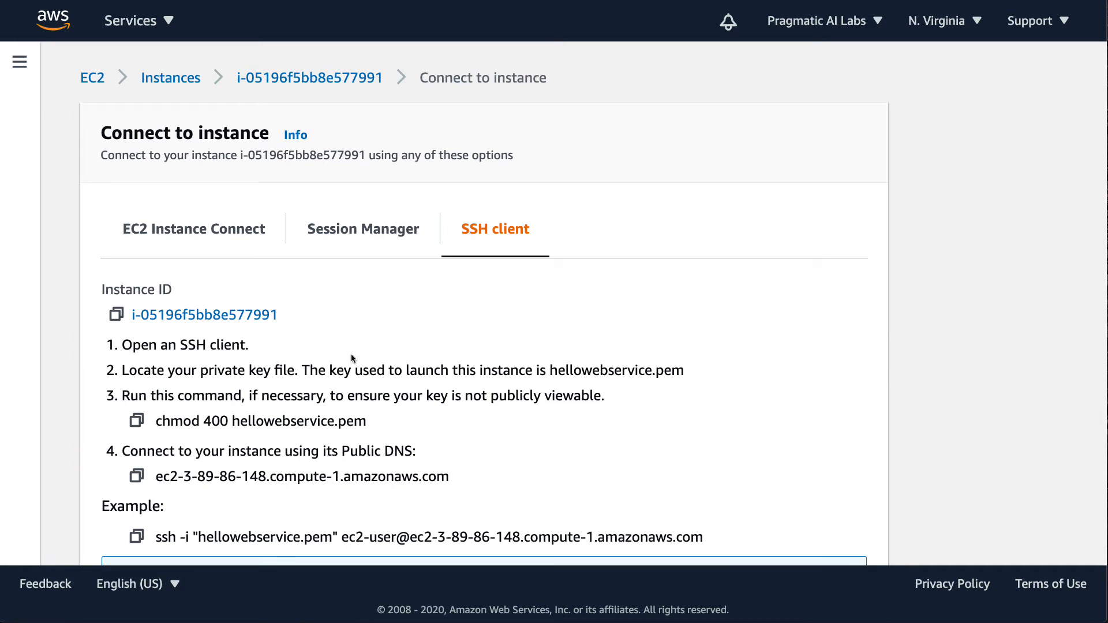
scroll(385, 366, down, 2)
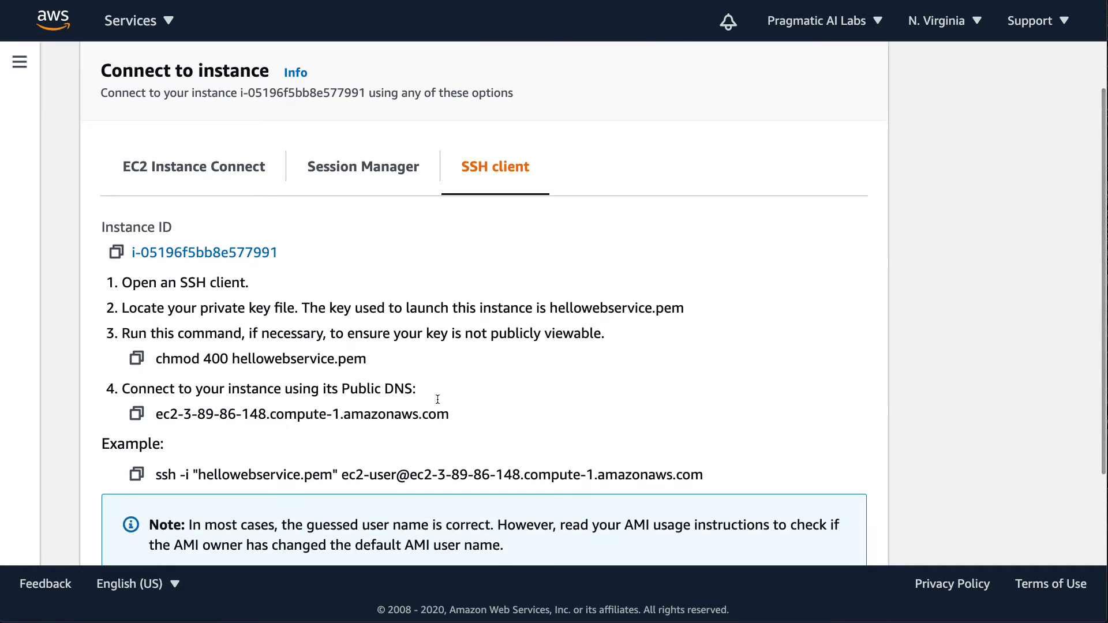
click(137, 361)
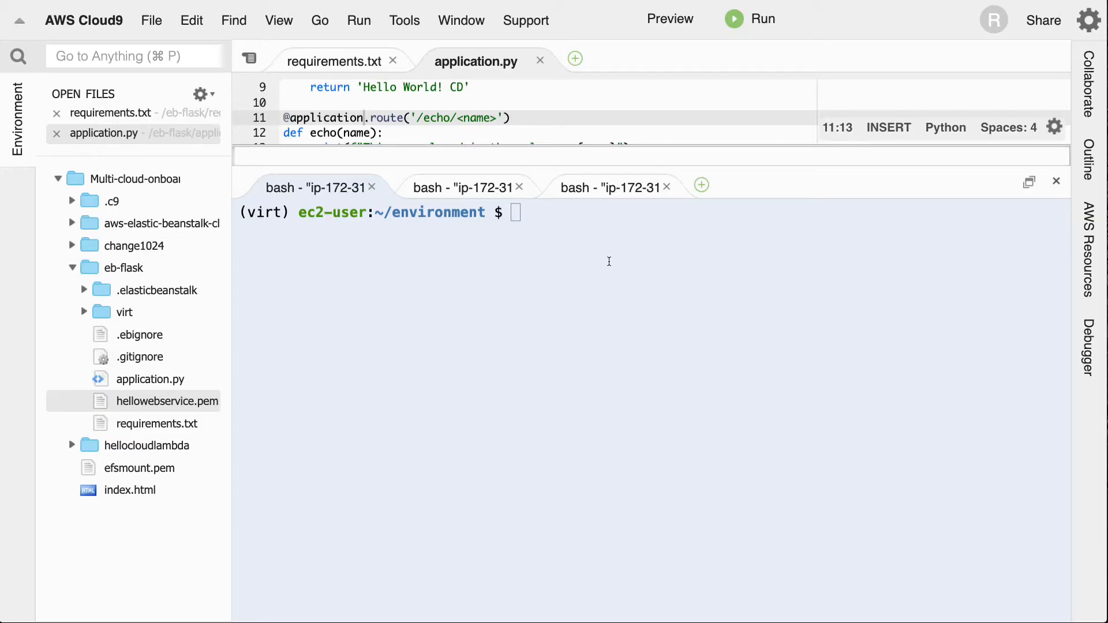
- In the Cloud9 terminal, list the environment folder, and move hellowebservice.pem from eb-flask into the environment root
click(609, 262)
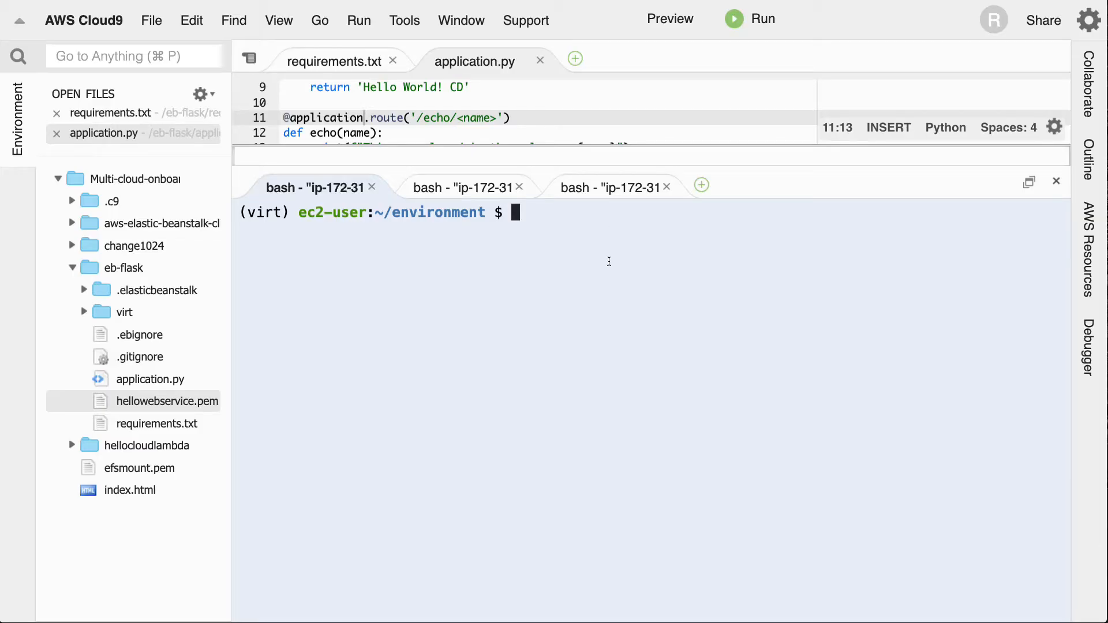
text(ls)
key(Return)
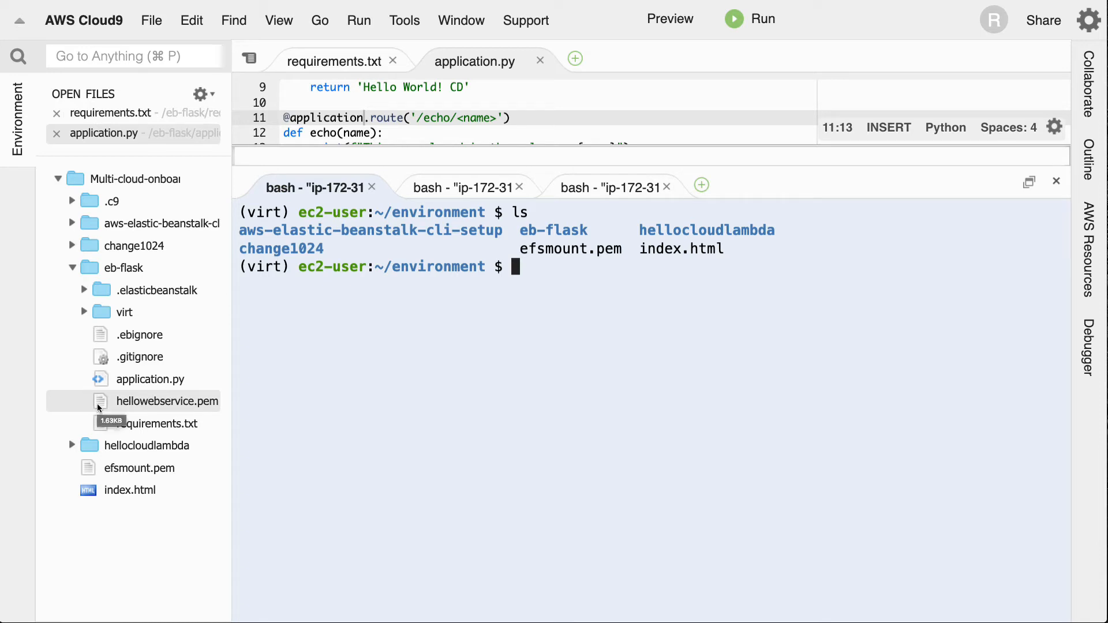
drag(98, 407, 129, 482)
click(480, 433)
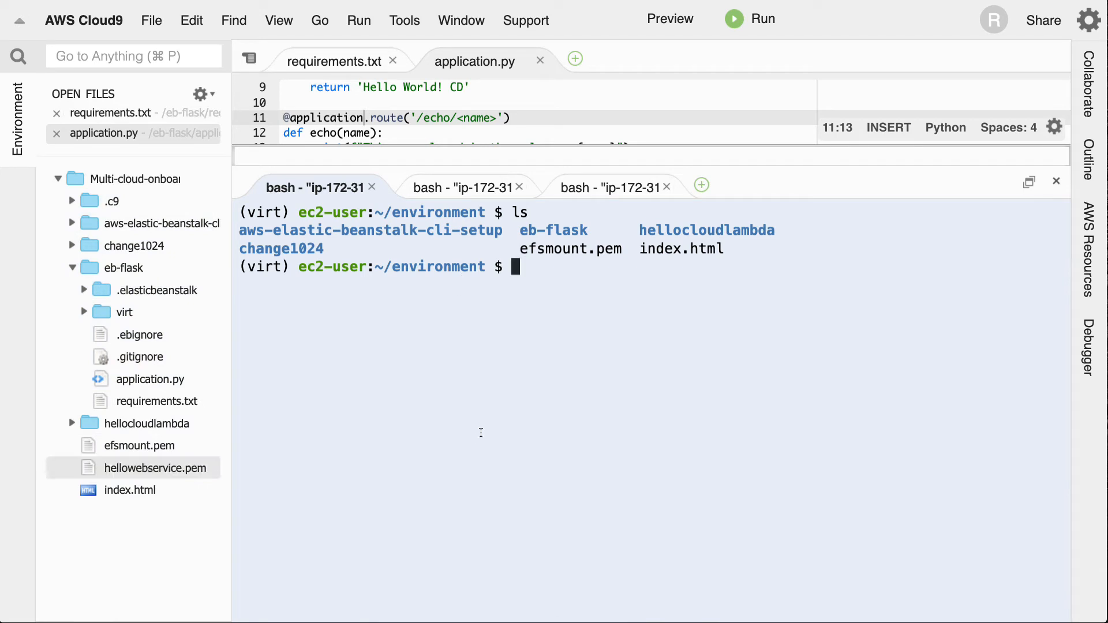
- List the folder again, run chmod 400 hellowebservice.pem on the key file, and clear the terminal
text(ls)
key(Return)
key(super+v)
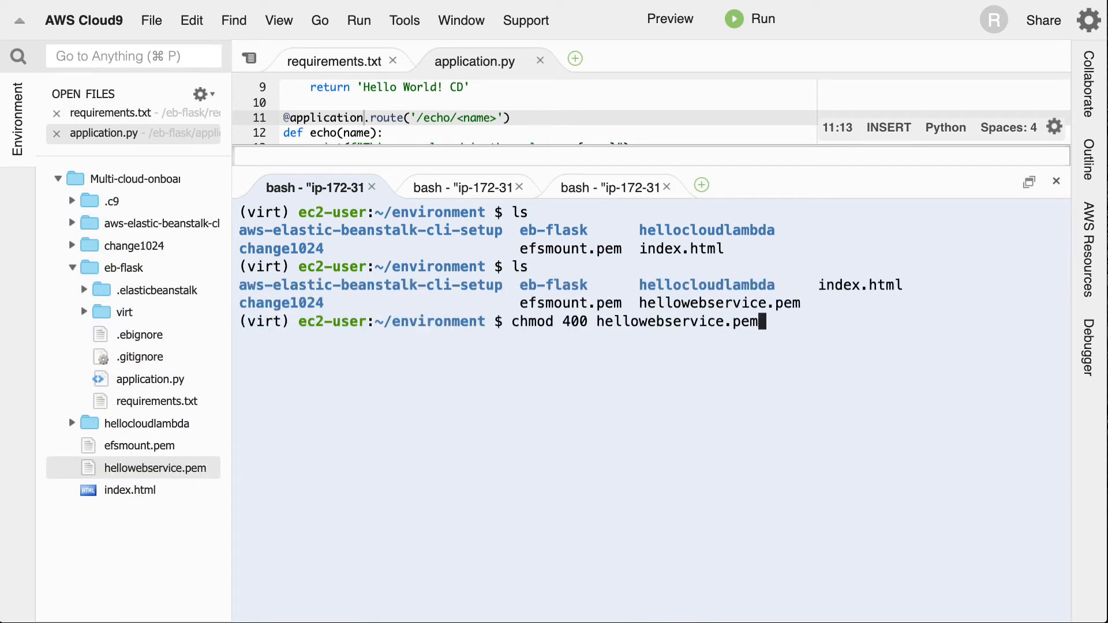
key(Return)
key(super+k)
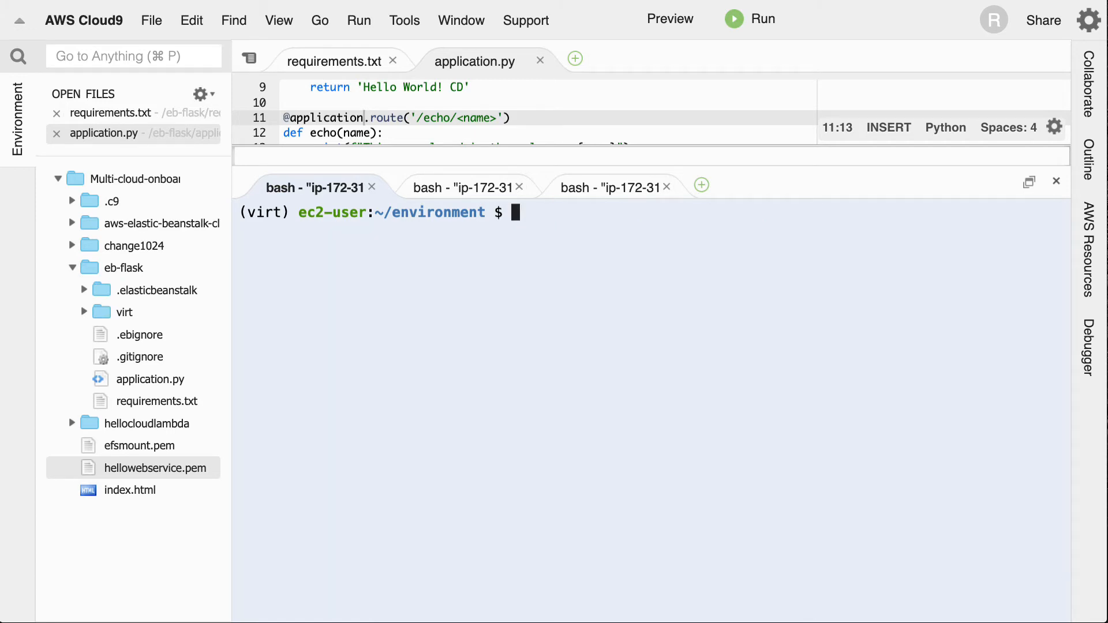
- Copy the example ssh command from the AWS connection instructions, run it in the Cloud9 terminal, and accept the host with yes
key(ctrl+Tab)
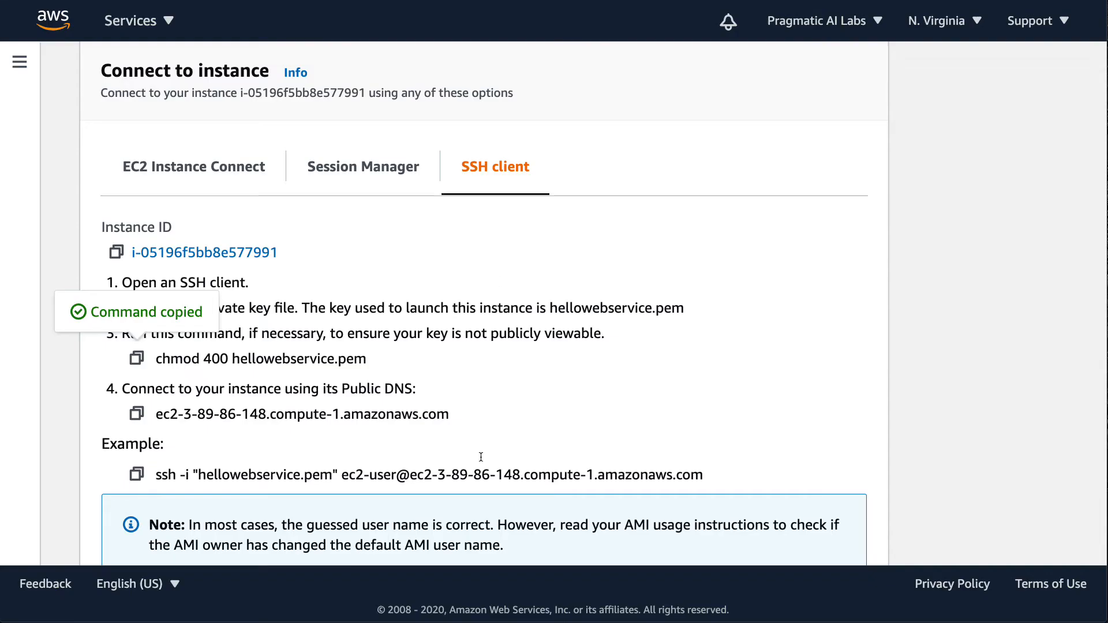
scroll(604, 481, down, 2)
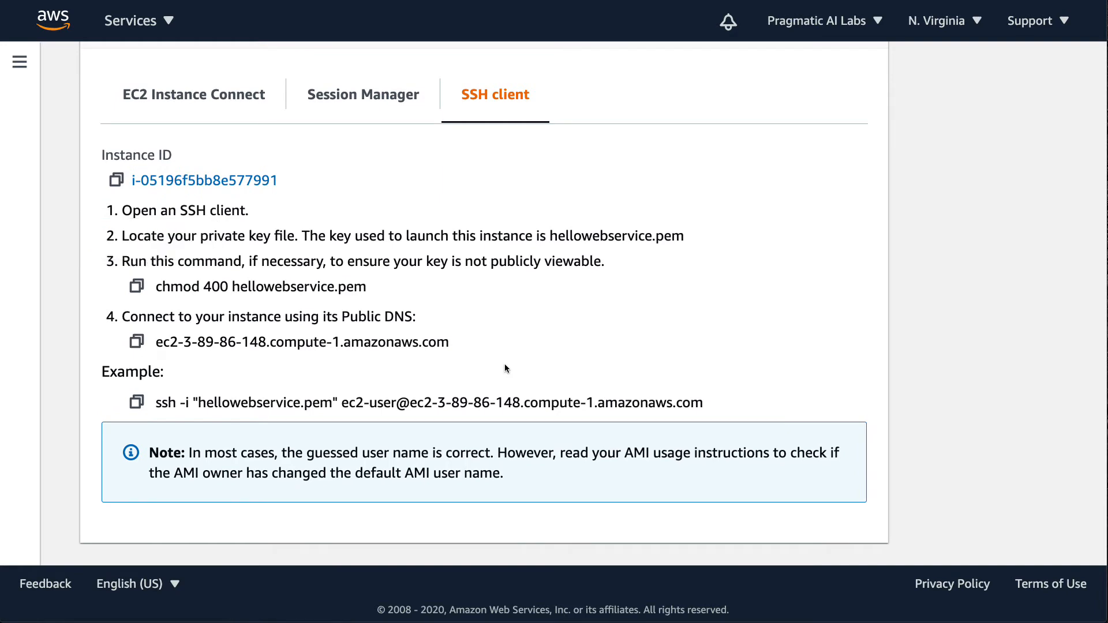
click(136, 402)
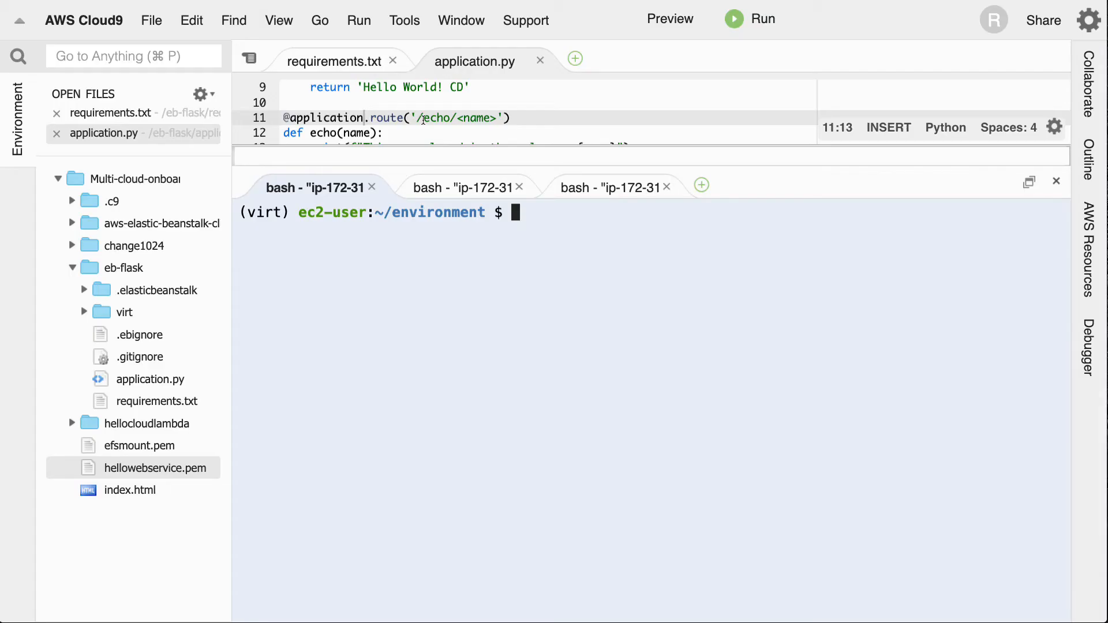
key(super+v)
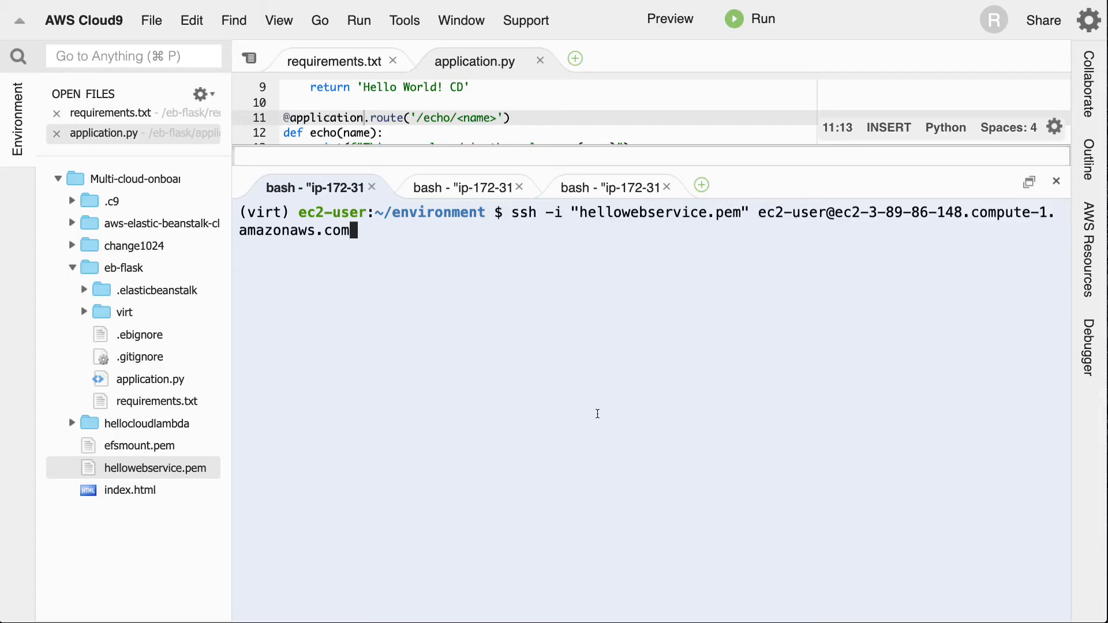
key(Return)
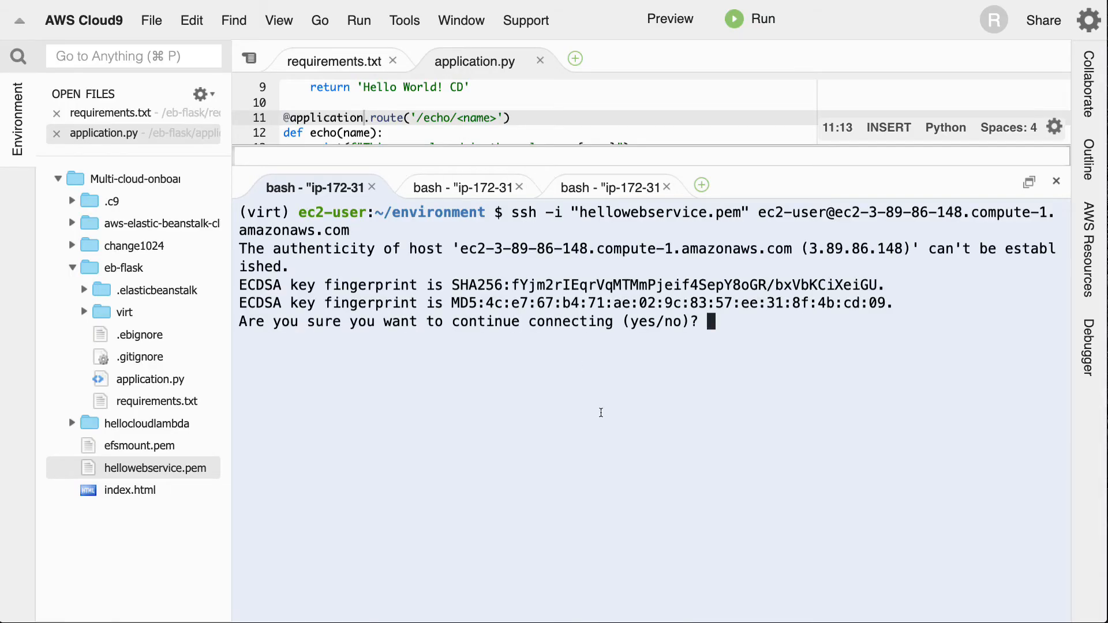
text(yes)
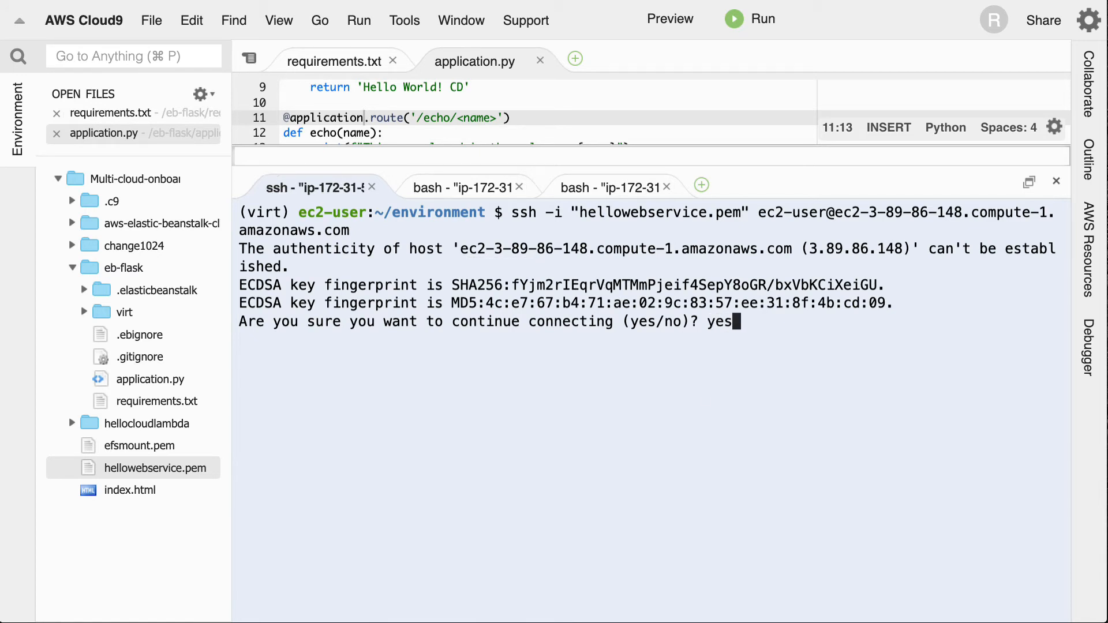
key(Return)
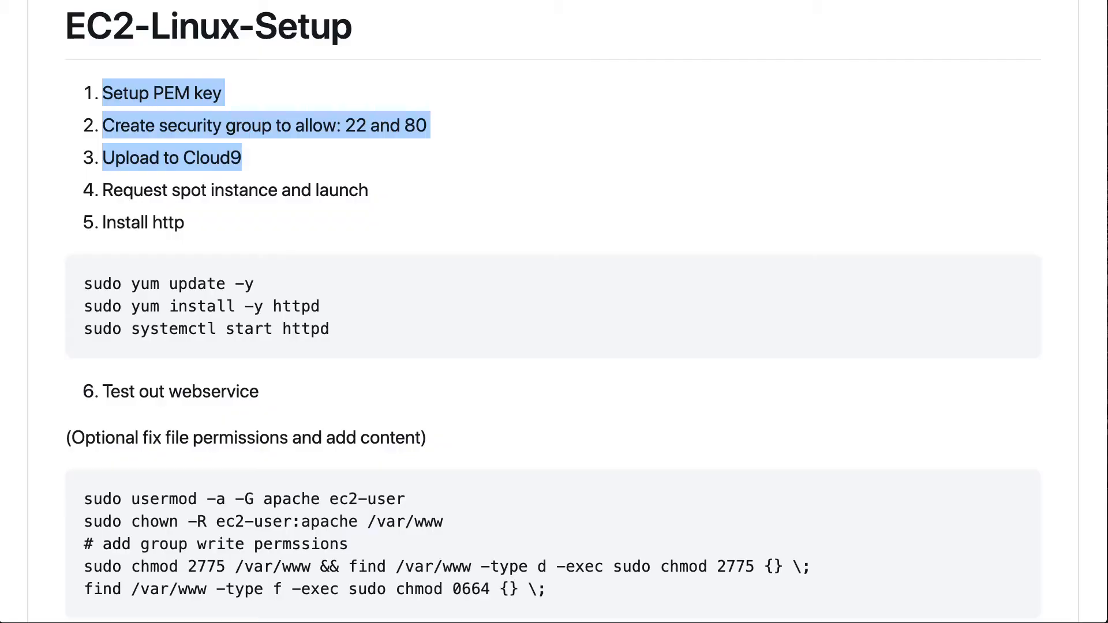
- Copy sudo yum update -y from the EC2-Linux-Setup notes and run it in the instance's SSH session
drag(266, 282, 78, 279)
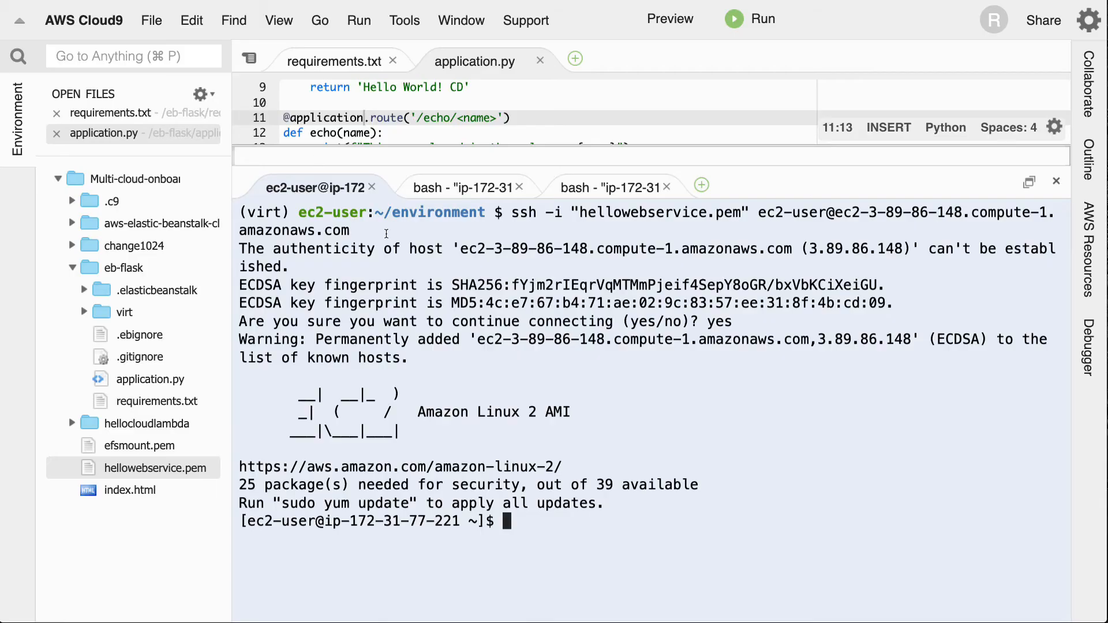
key(super+v)
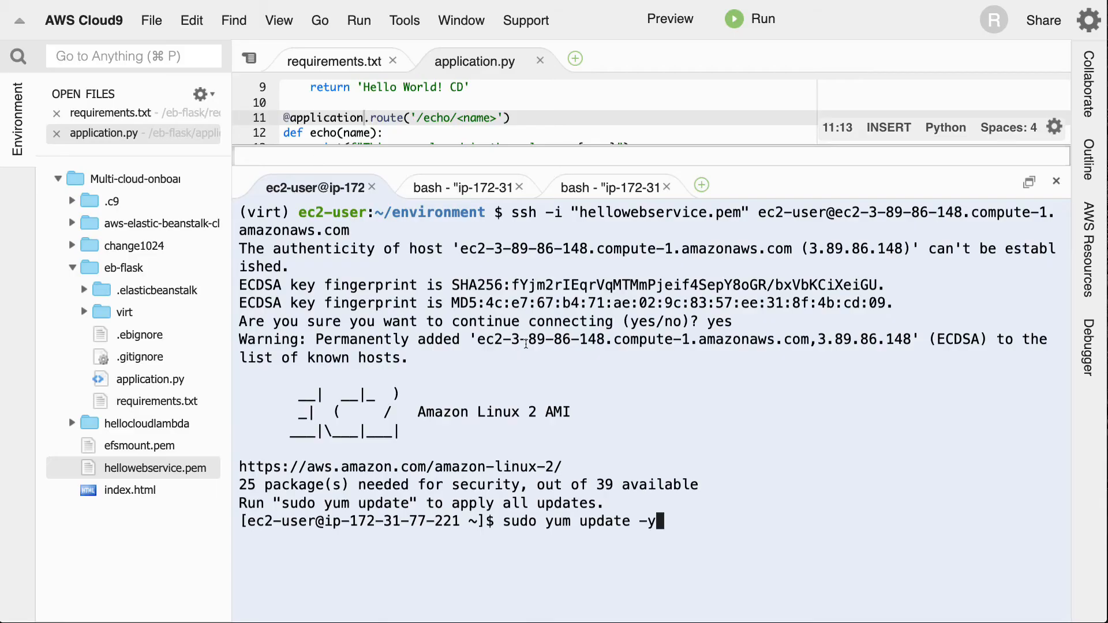
key(Return)
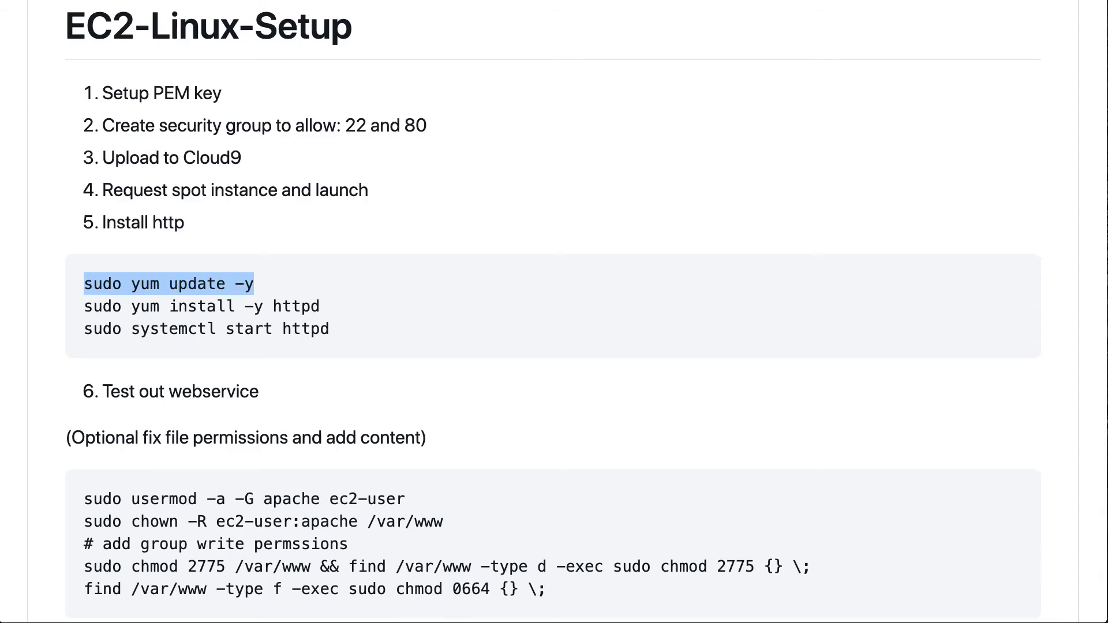
- Copy sudo yum install -y httpd from the setup notes and run it on the instance once the update finishes
drag(321, 307, 87, 308)
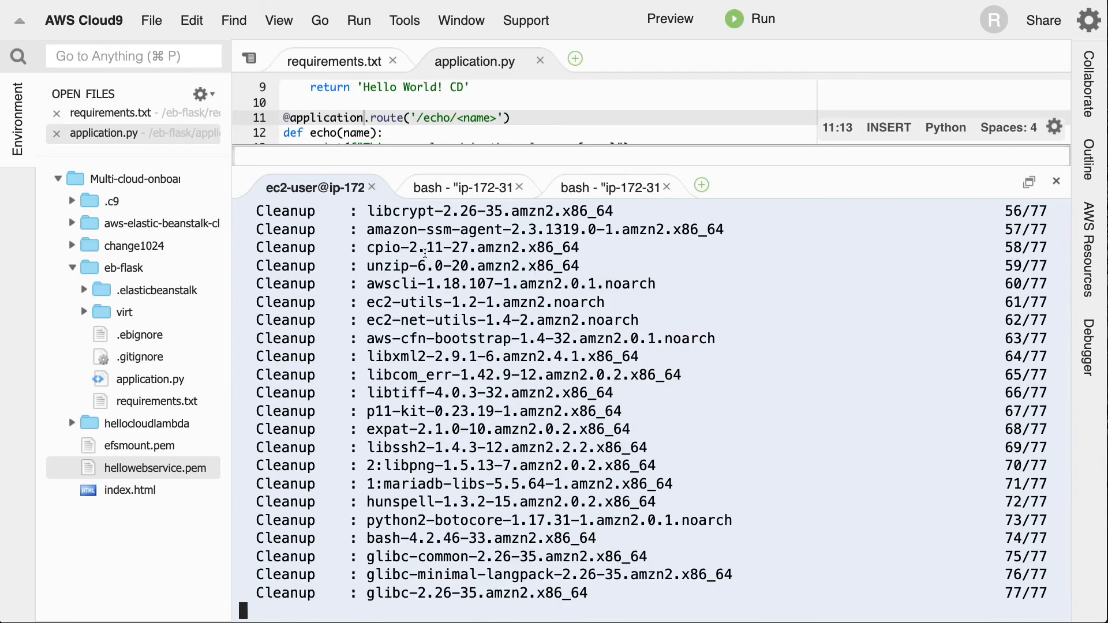
key(Return)
key(Return)
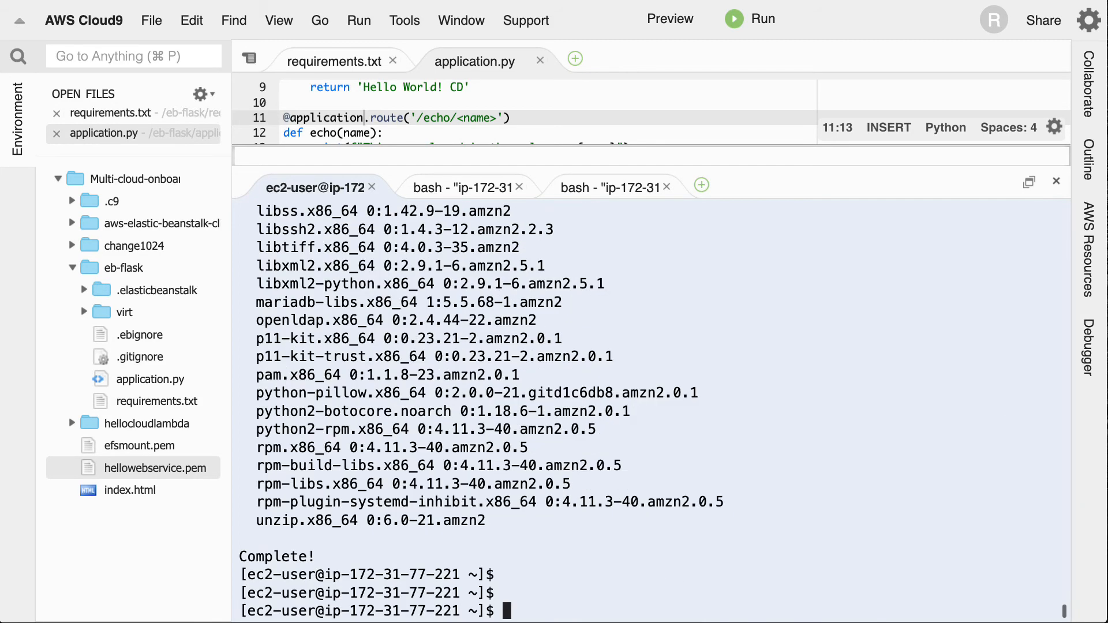
key(super+v)
key(Return)
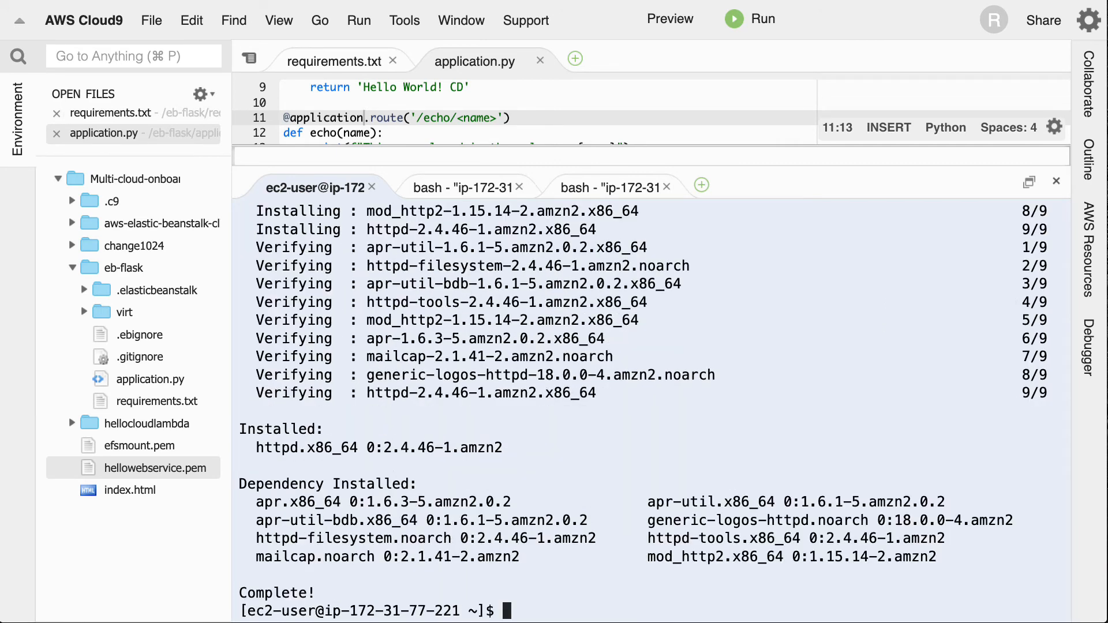
- Copy sudo systemctl start httpd from the setup notes and run it on the instance to start the web server
key(super+Tab)
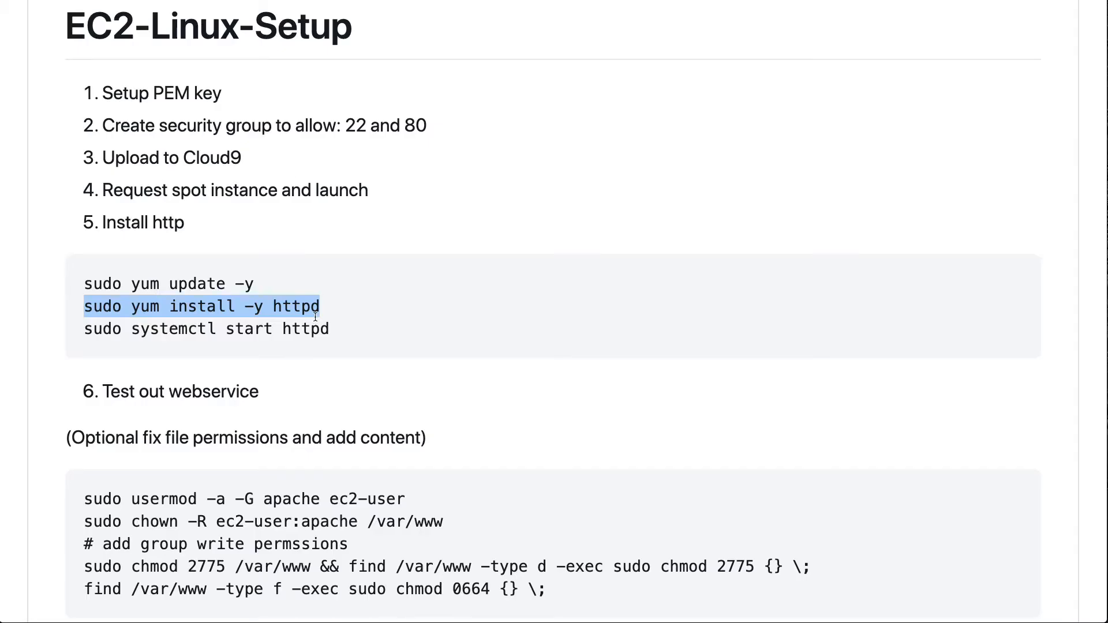
drag(330, 329, 81, 328)
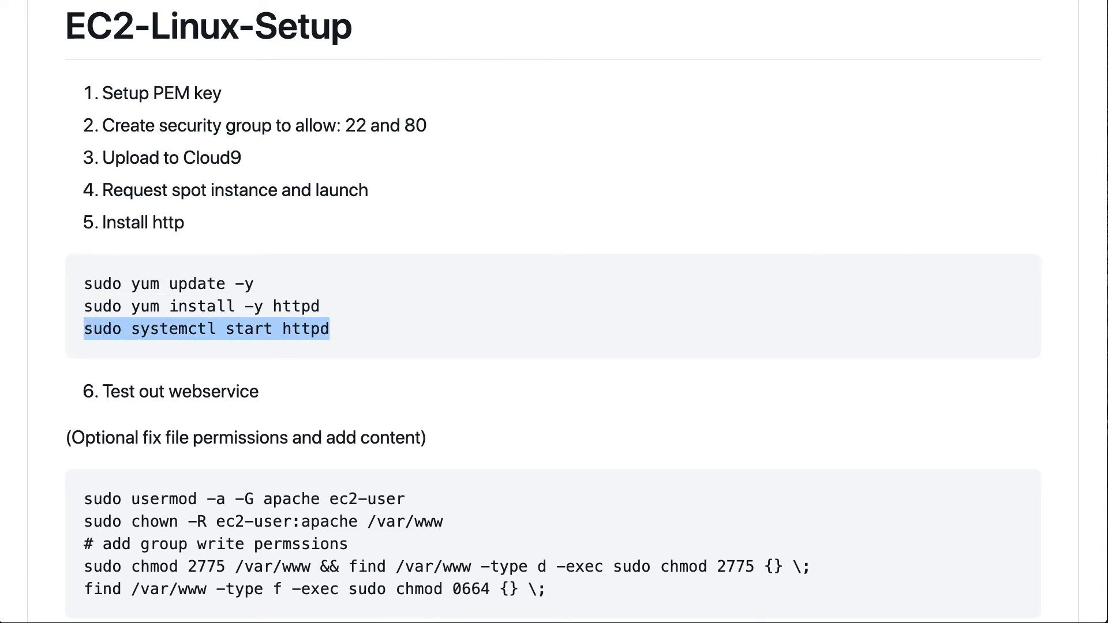
key(super+c)
key(super+Tab)
key(super+v)
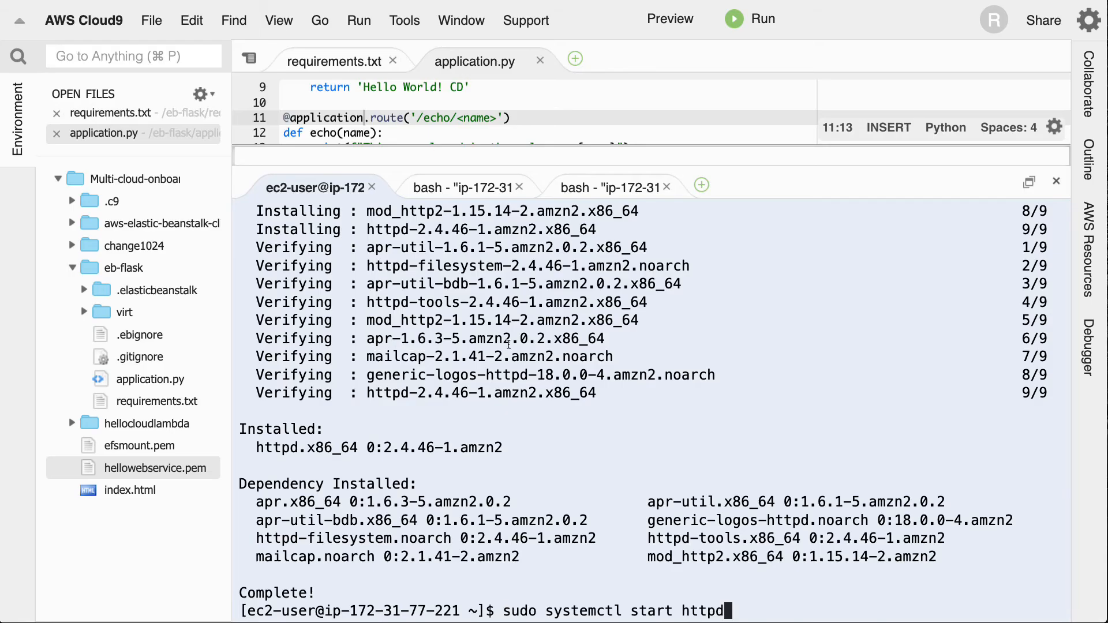
key(Return)
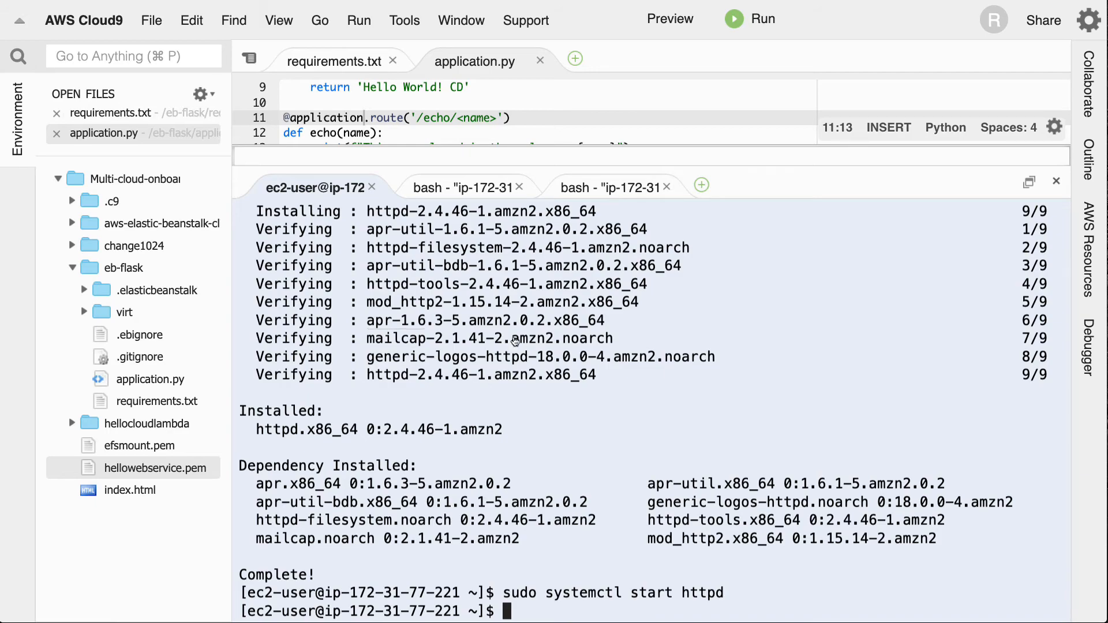
- Return to the AWS console, open the spot-web-service instance's summary, and select its public IPv4 address for copying
key(super+Tab)
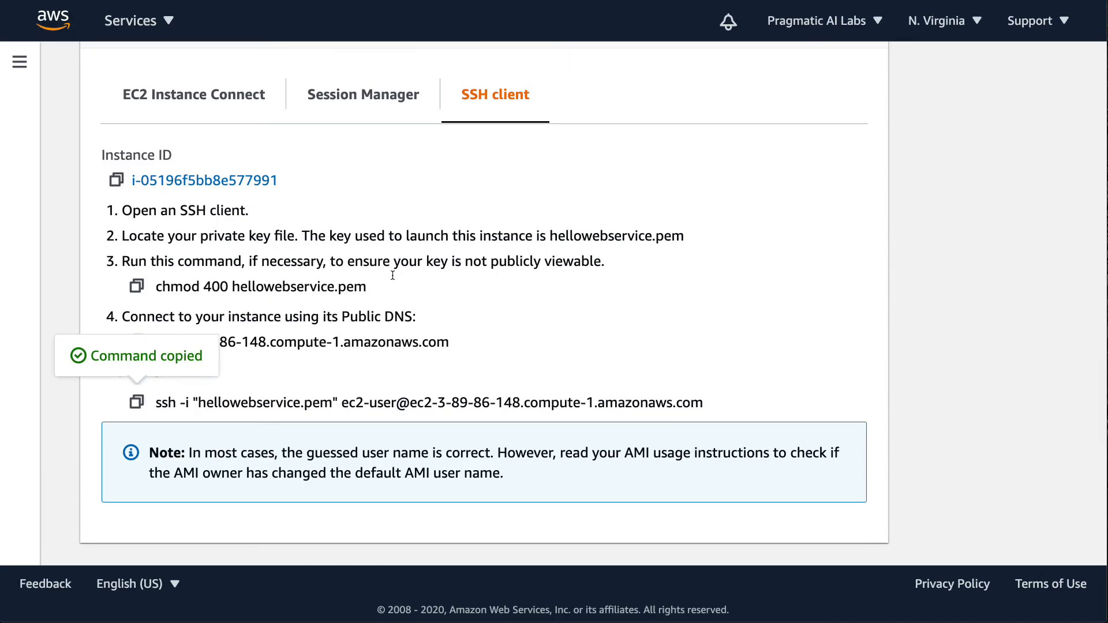
scroll(362, 301, up, 3)
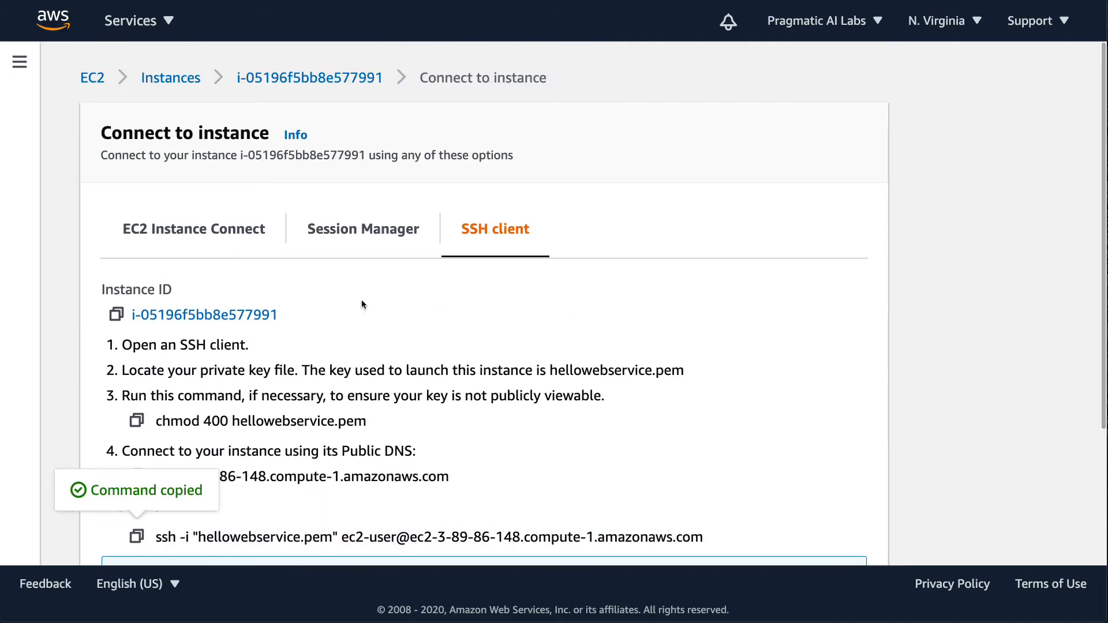
click(239, 231)
click(192, 317)
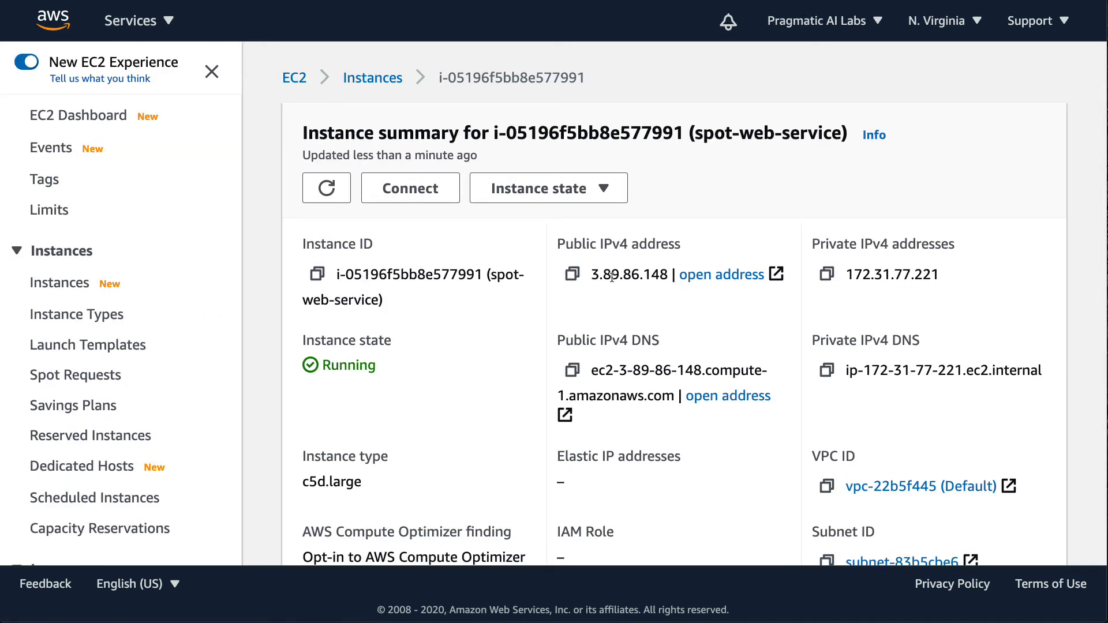
drag(594, 274, 667, 274)
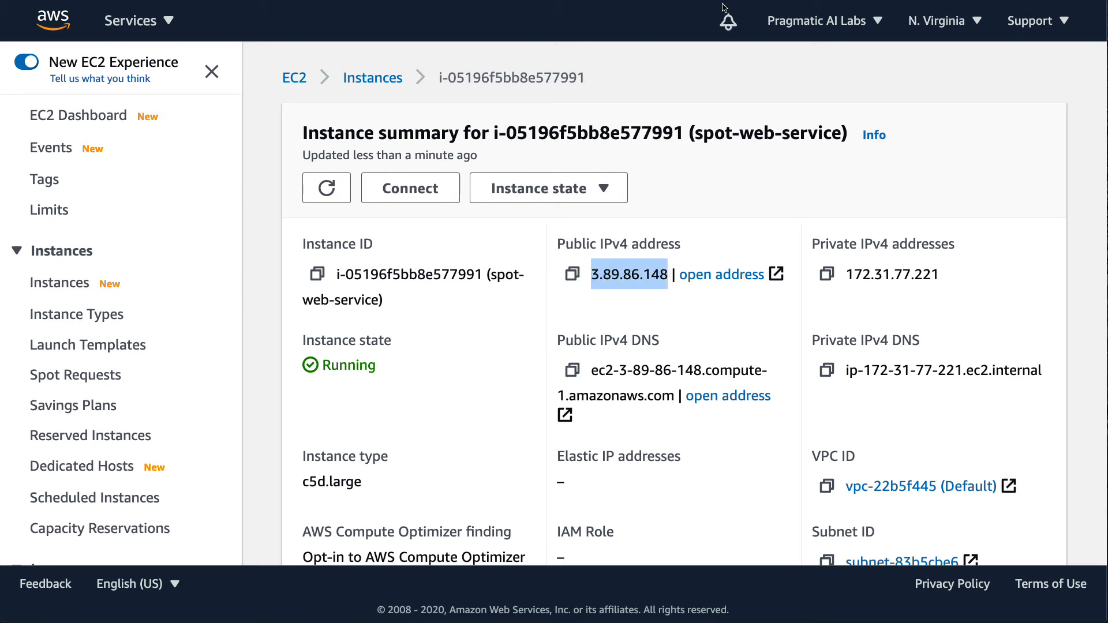
- Load 3.89.86.148 in a new browser tab to test the web service, and enlarge the page for reading
key(super+t)
key(super+v)
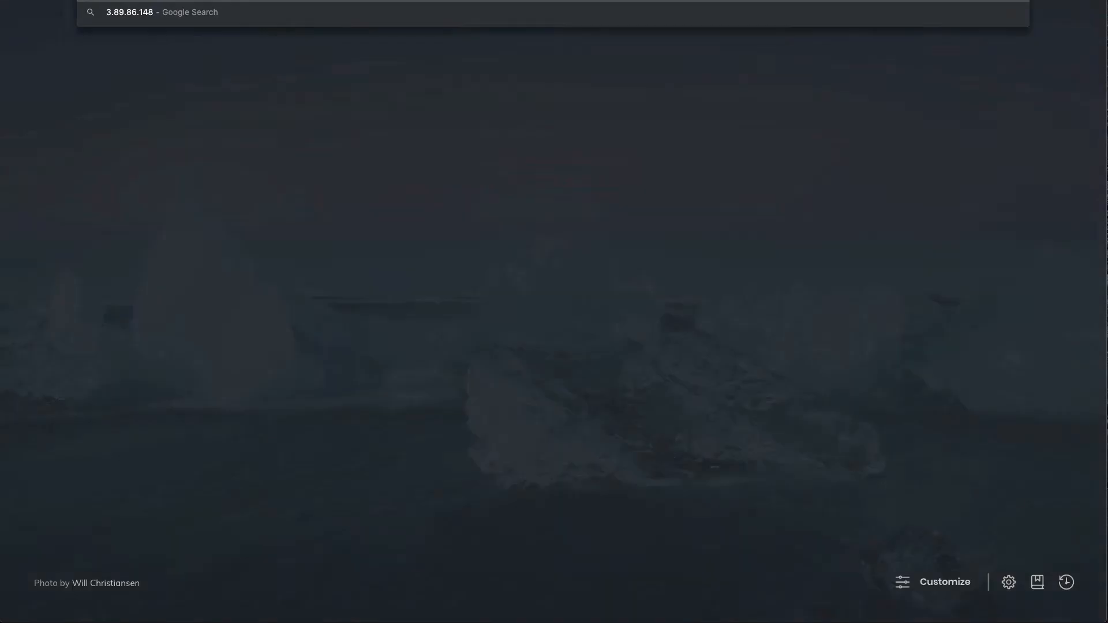
key(Return)
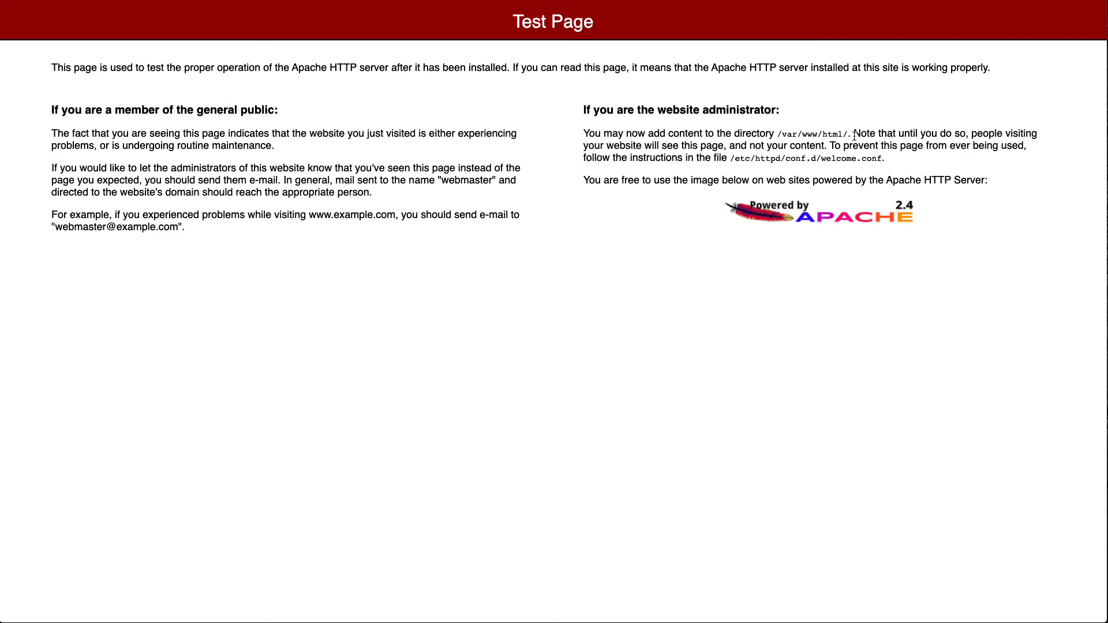
key(super+plus)
key(super+plus)
key(super+plus)
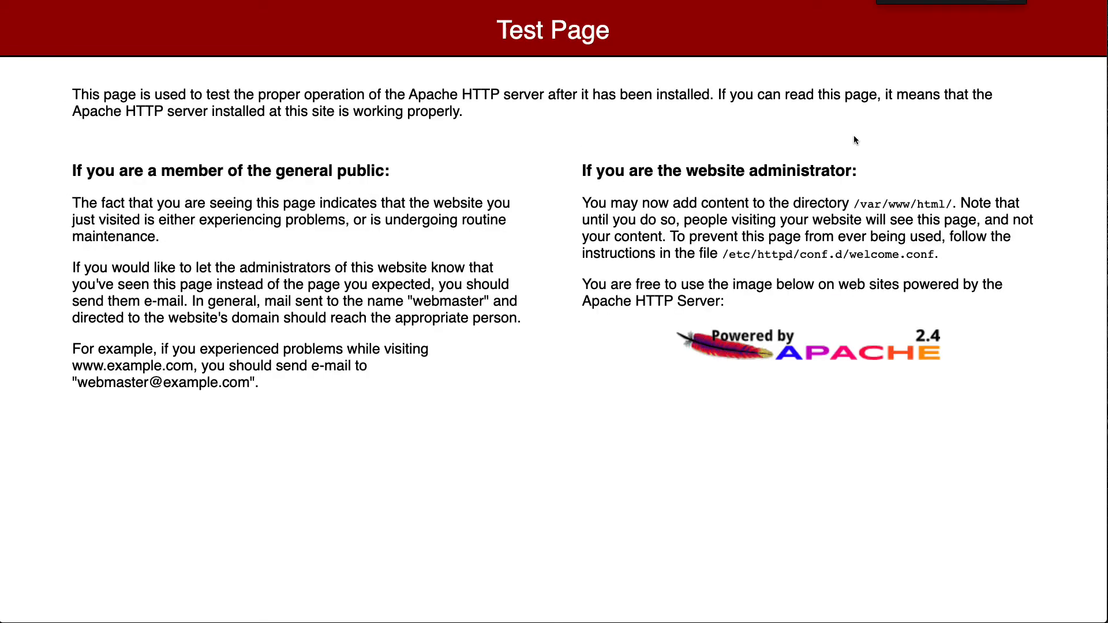
- Highlight /var/www/html/ on the test page, and run sudo usermod -a -G apache ec2-user from the setup notes on the instance
drag(950, 205, 855, 197)
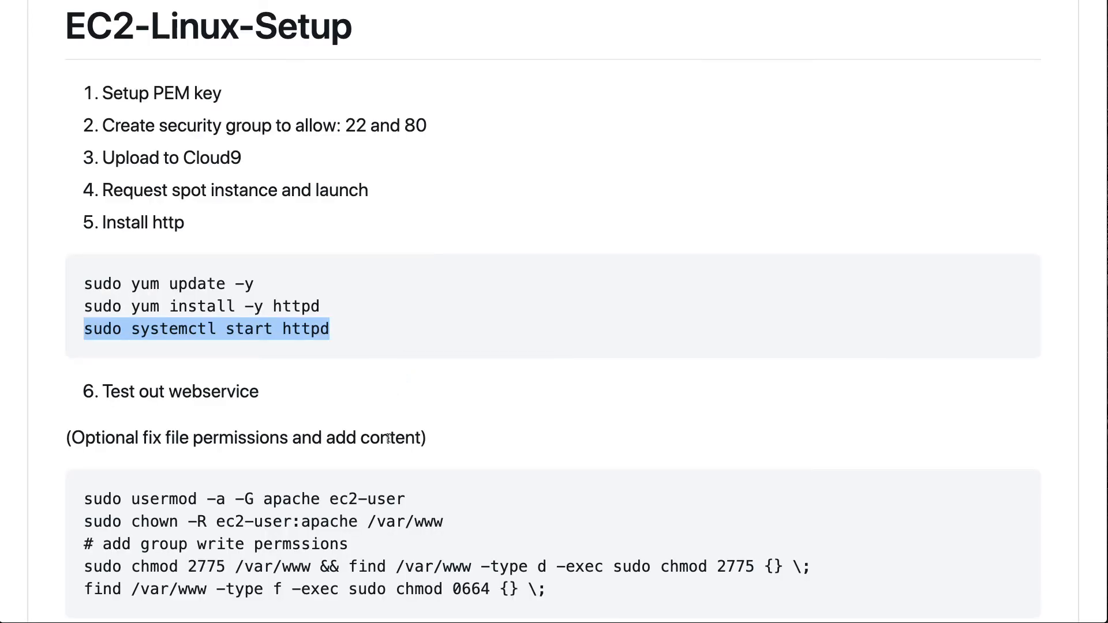
scroll(390, 427, down, 3)
drag(416, 397, 81, 401)
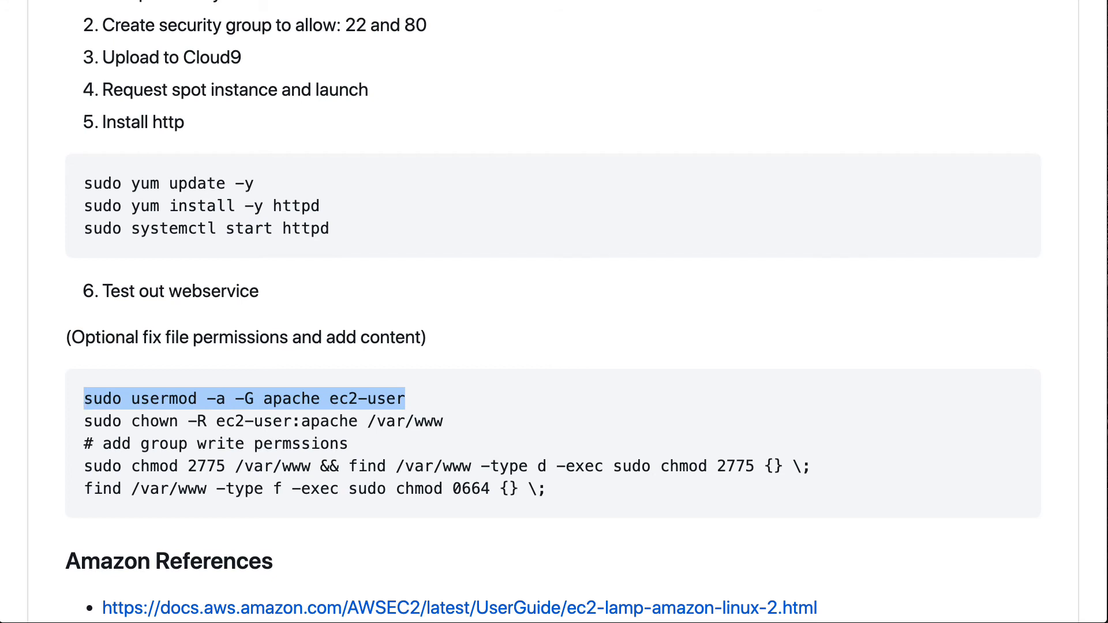
key(ctrl+Tab)
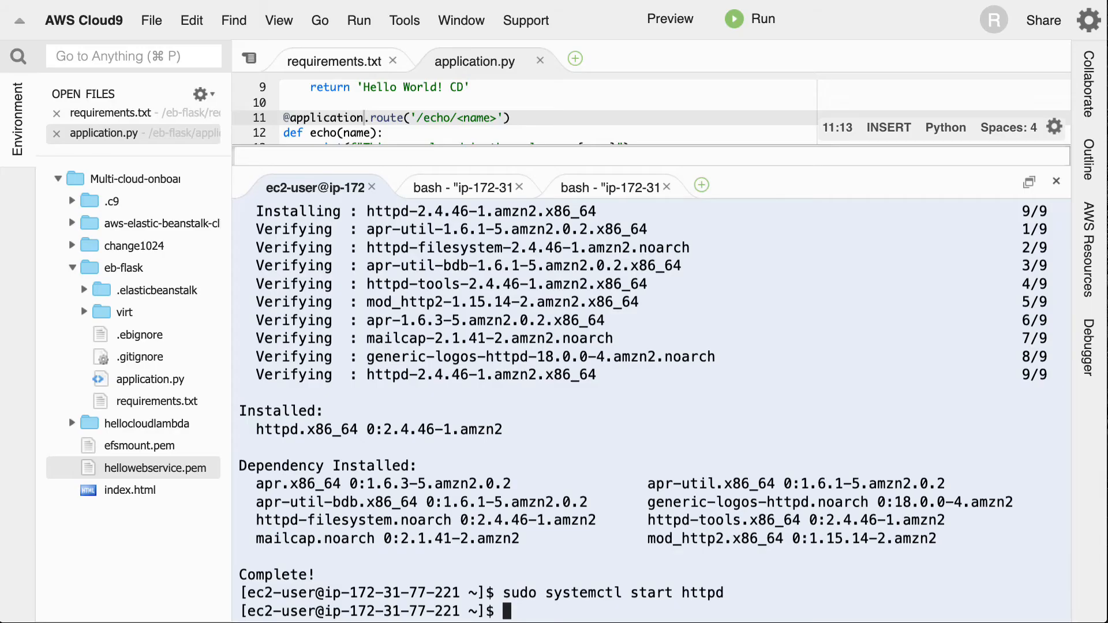
key(super+v)
key(Return)
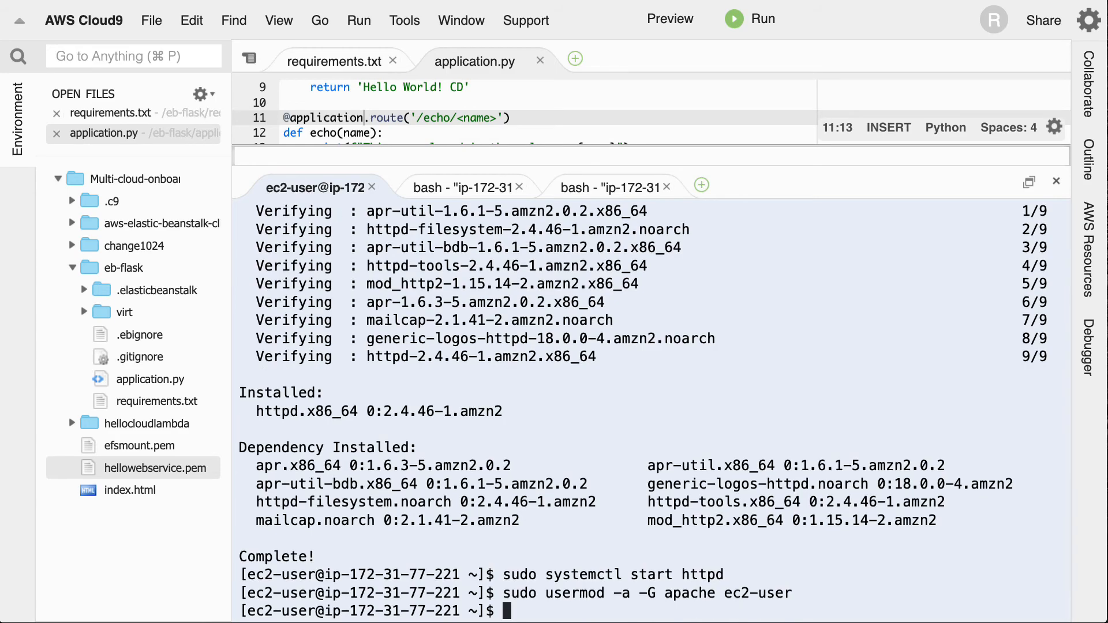
- Copy sudo chown -R ec2-user:apache /var/www from the setup notes and run it on the instance
key(ctrl+Tab)
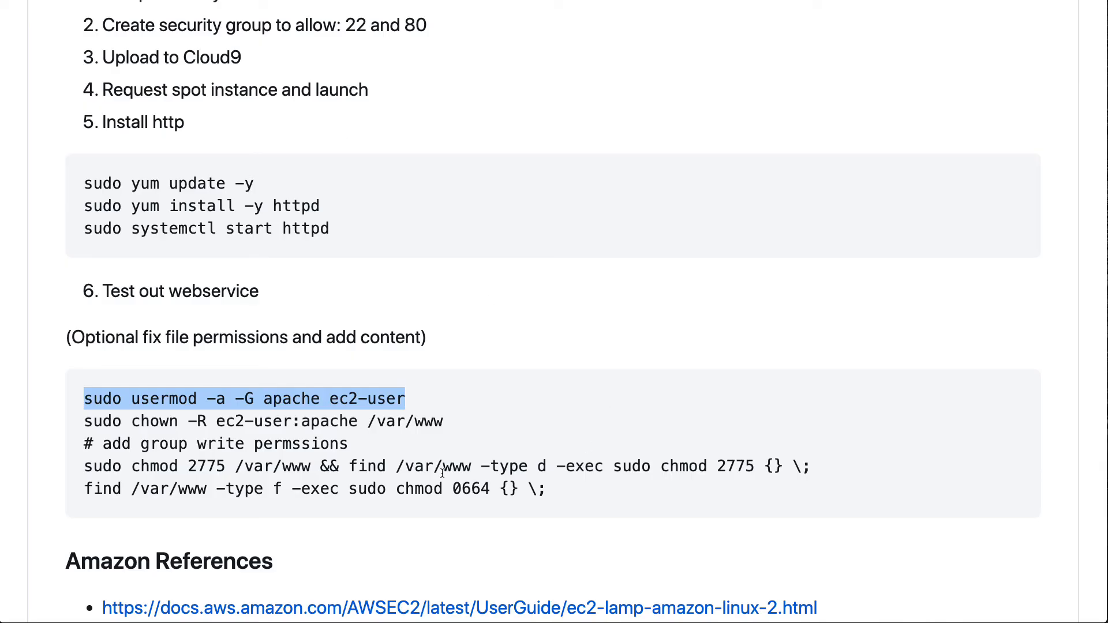
drag(448, 424, 68, 429)
key(ctrl+Tab)
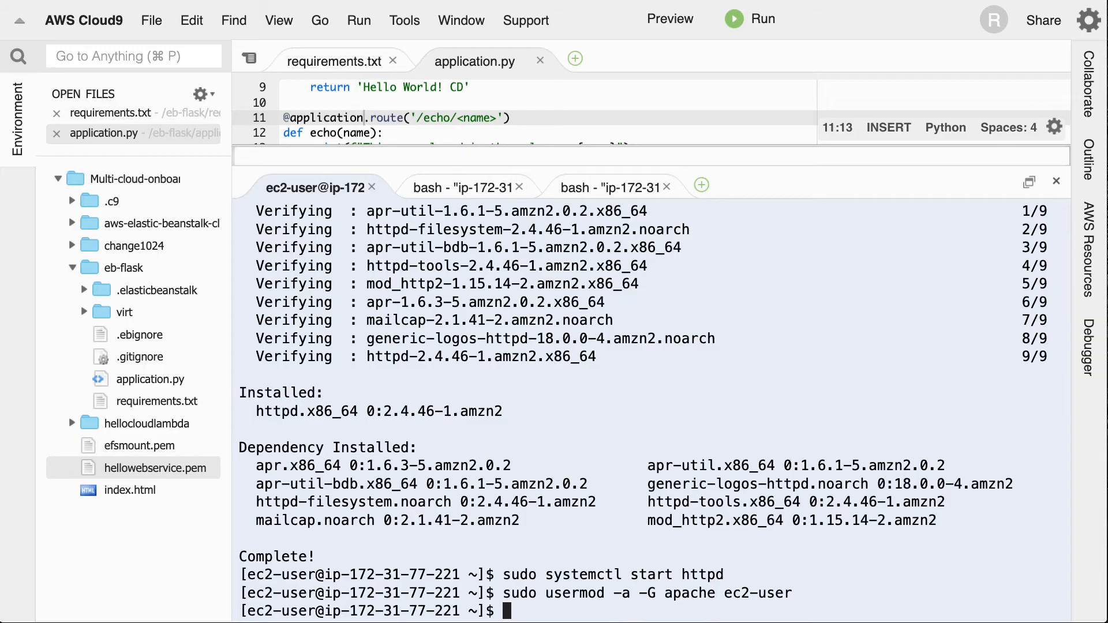
key(super+v)
key(Return)
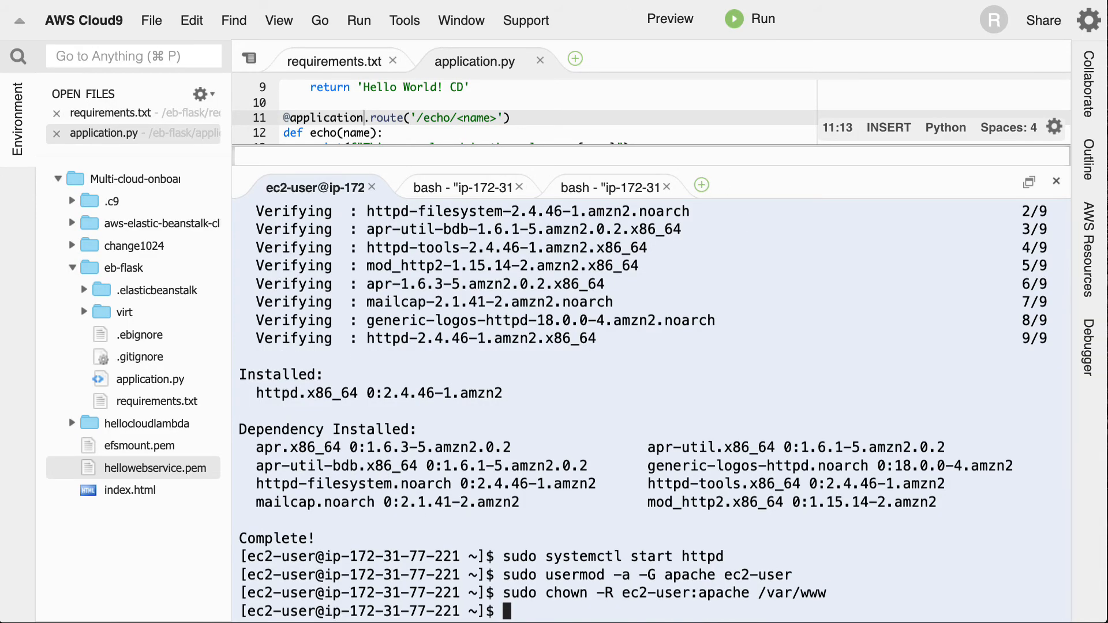
- Copy both group write permission lines, chmod 2775 for directories and chmod 0664 for files under /var/www, and run them on the instance
key(ctrl+shift+Tab)
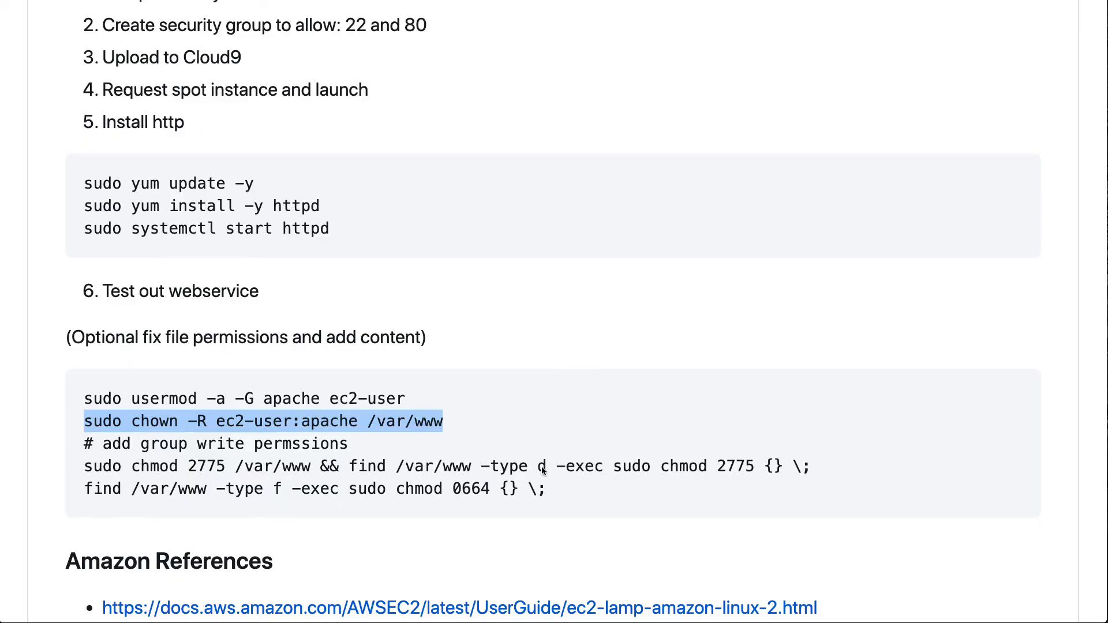
drag(812, 467, 92, 444)
click(71, 459)
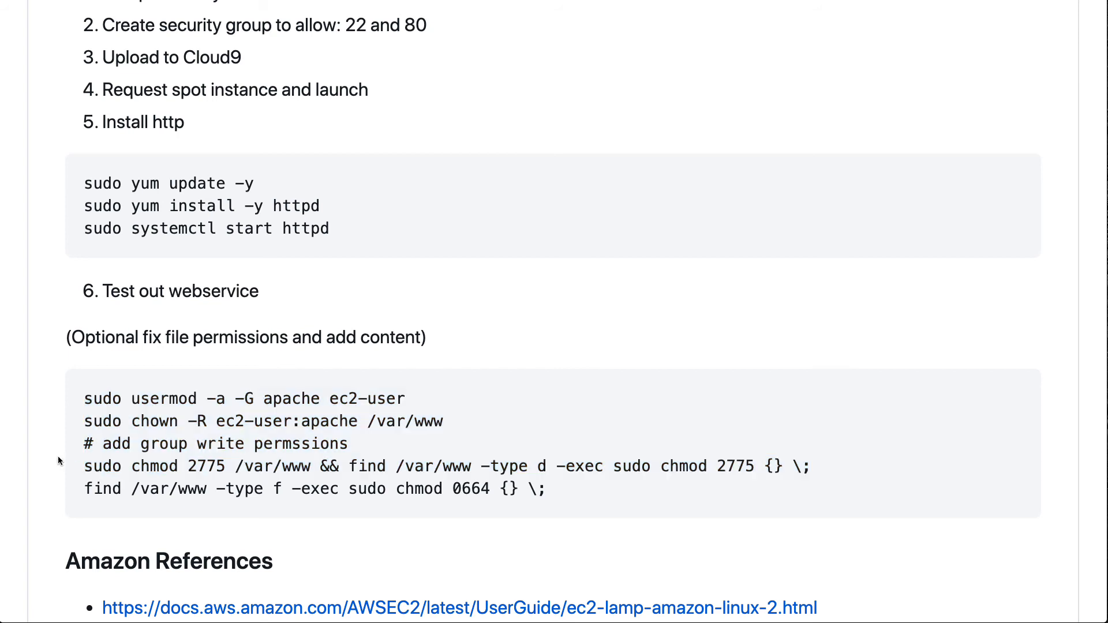
drag(86, 465, 535, 490)
key(super+c)
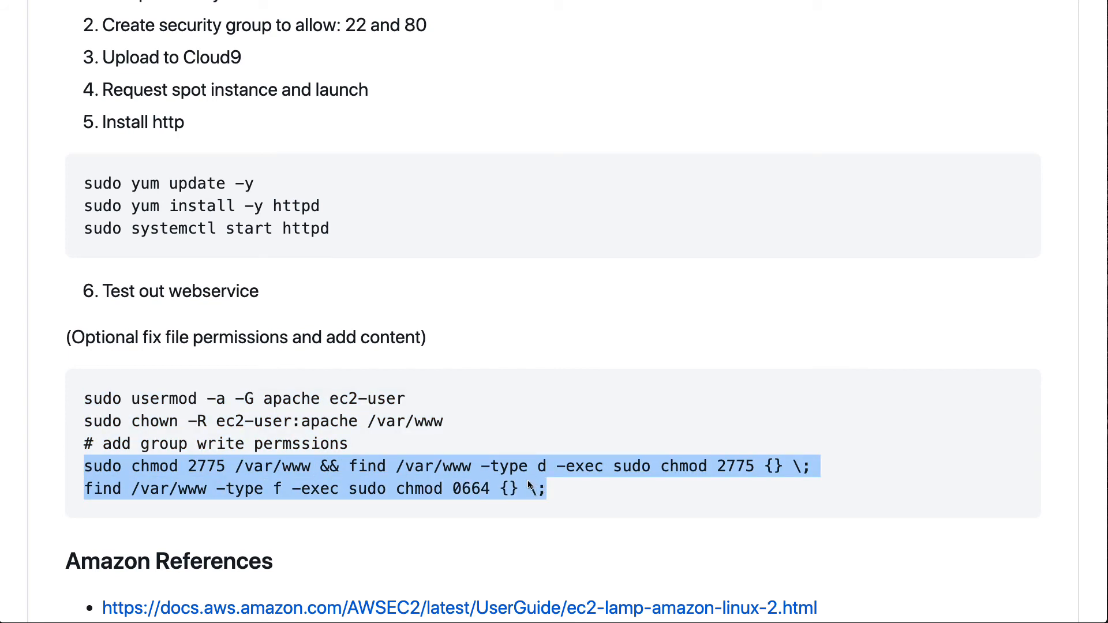
key(ctrl+Tab)
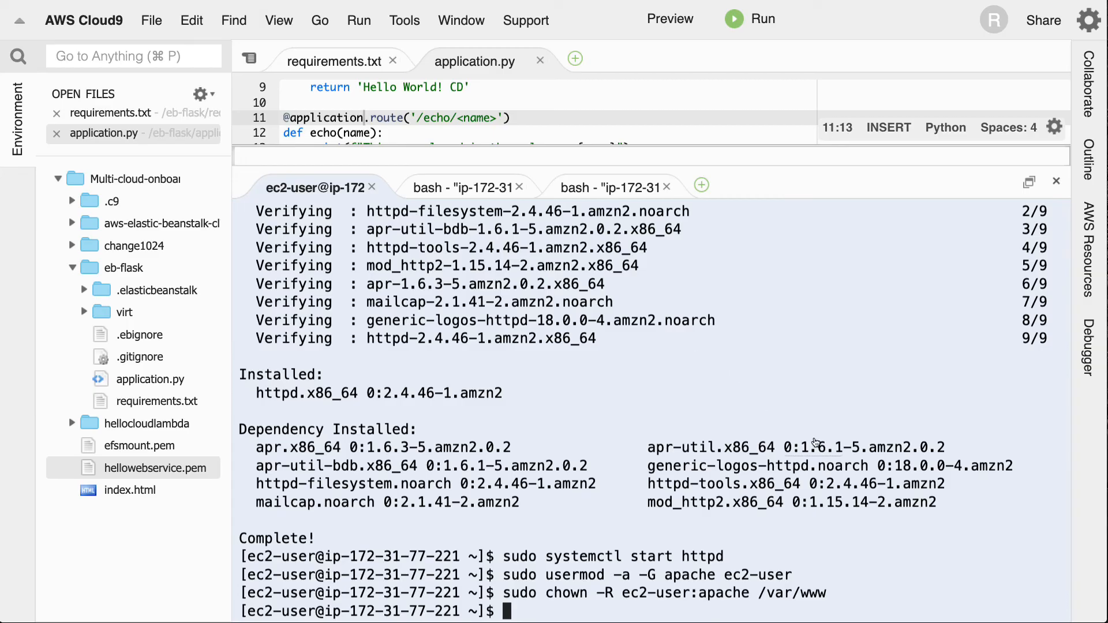
key(super+v)
key(Return)
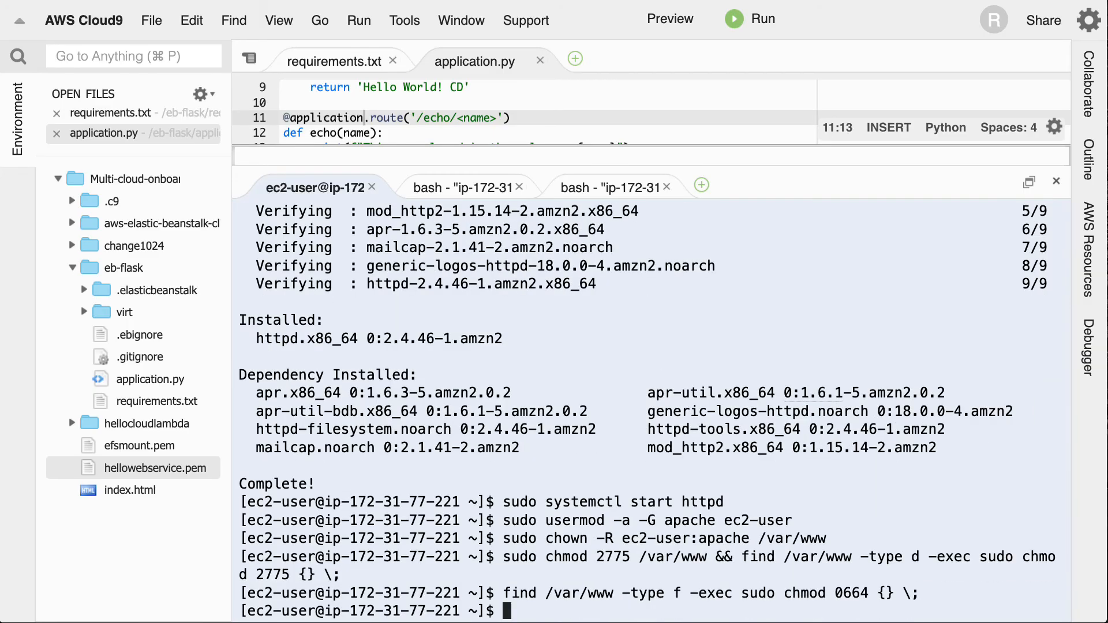
- Clear the terminal, change into /var/www and its html folder, and list the contents of each
key(ctrl+l)
text(cd /var/www)
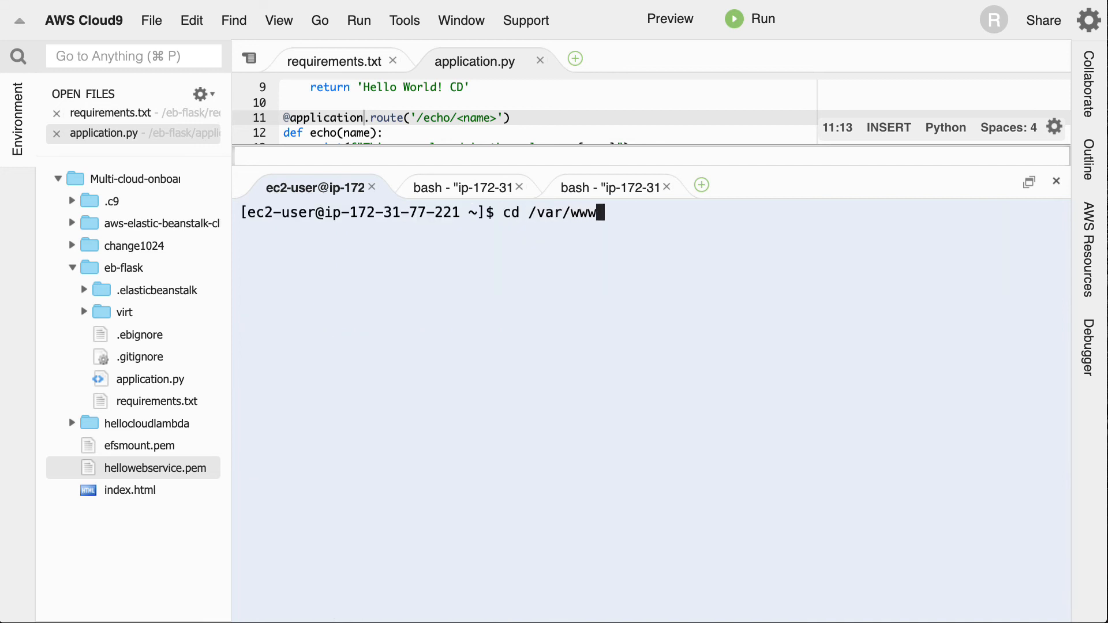
key(Return)
text(ls)
key(Return)
text(cd html)
key(Return)
text(ls)
key(Return)
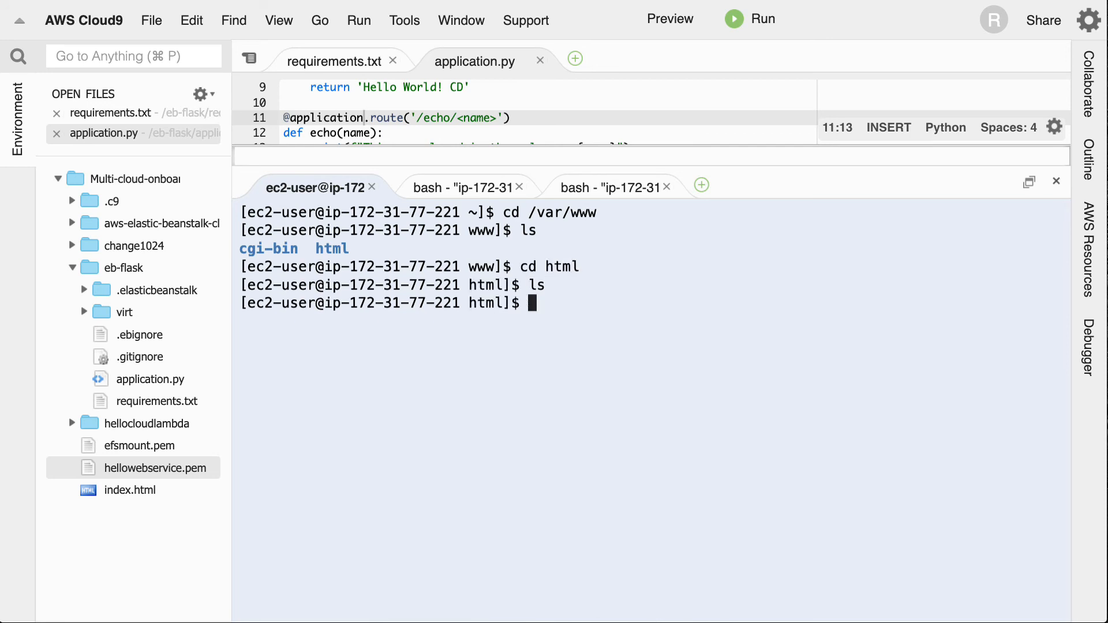
- Create an empty index.html file in the html folder with touch
text(touch ind)
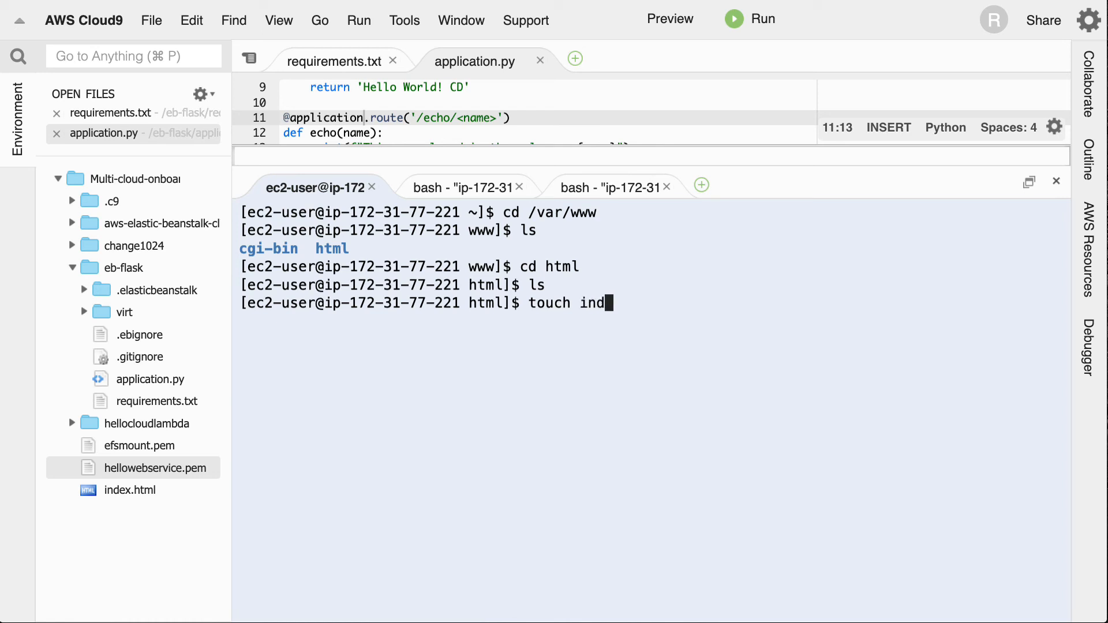
text(ex.hmtl)
key(BackSpace)
key(BackSpace)
key(BackSpace)
text(tml)
key(Return)
- Open index.html in vim and enter the opening <html> tag on the first line
text(vim ind)
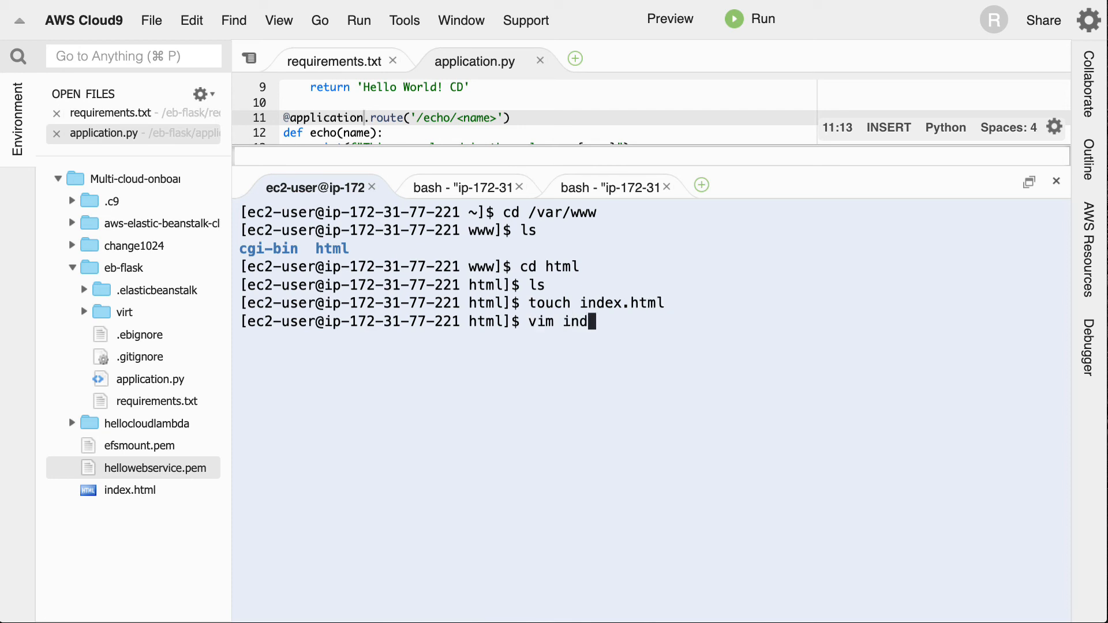
text(ex.html)
key(Return)
text(i)
text(<htm)
text(l)
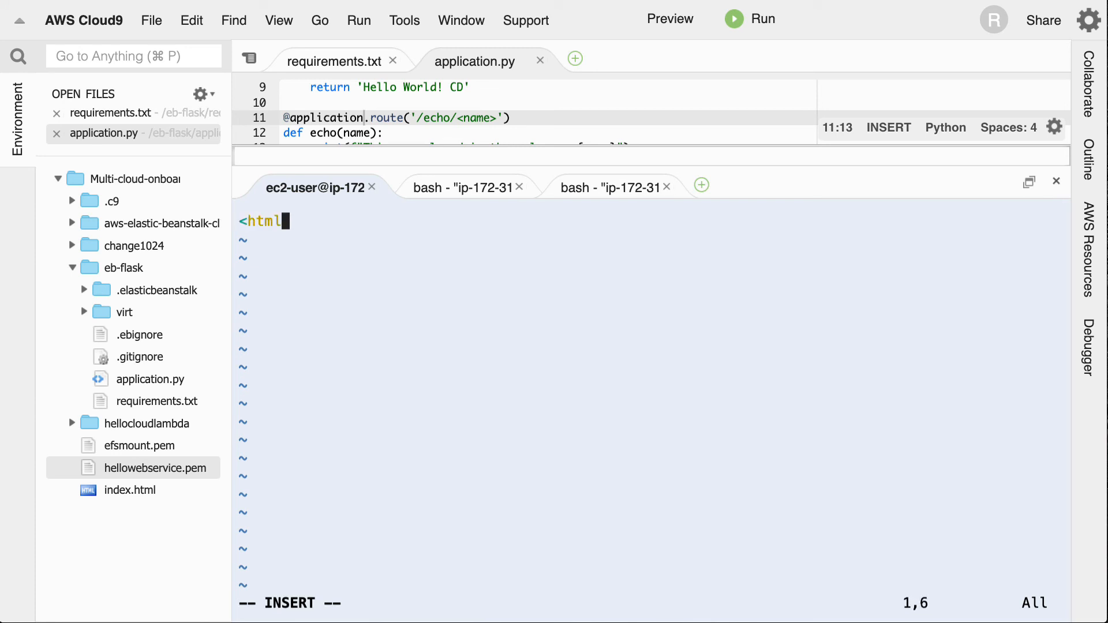
text(>)
key(Return)
- Add the indented paragraph <p>HI</p> below the opening tag, and start an unindented line after it
text(<p)
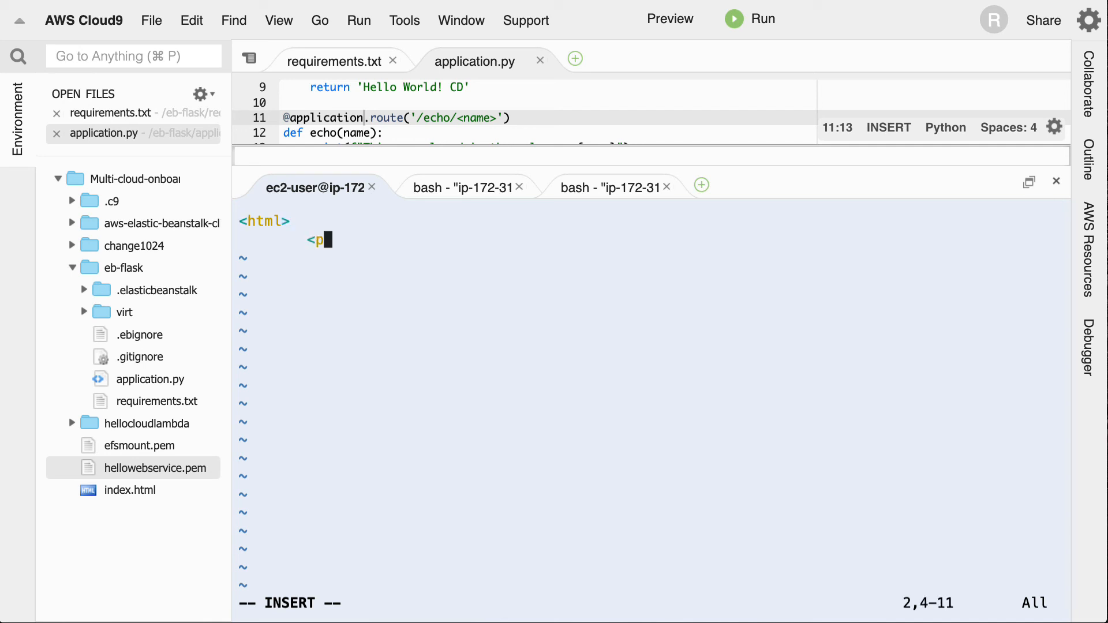
text(>HI<)
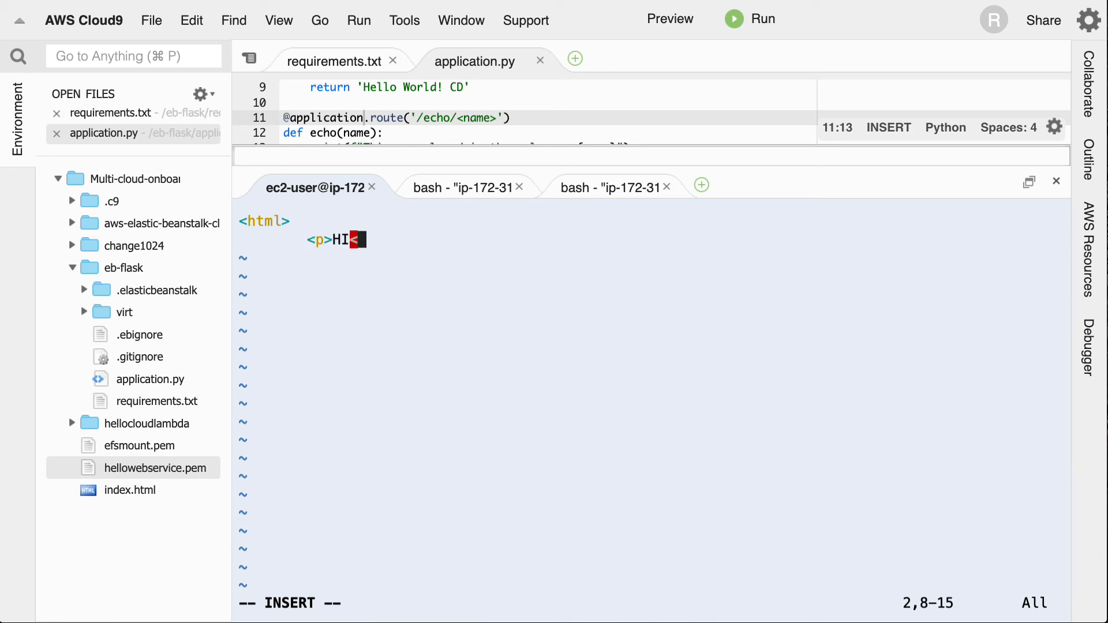
text(/p>)
key(Return)
key(BackSpace)
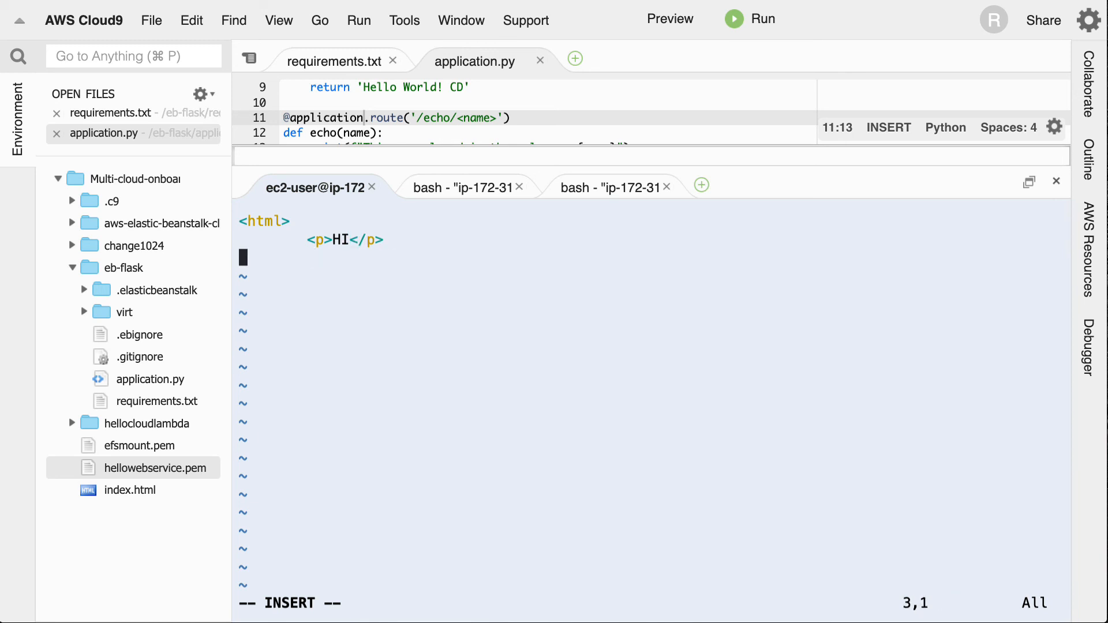
- Finish the page with the closing </html> tag, save index.html and quit vim
text(</html)
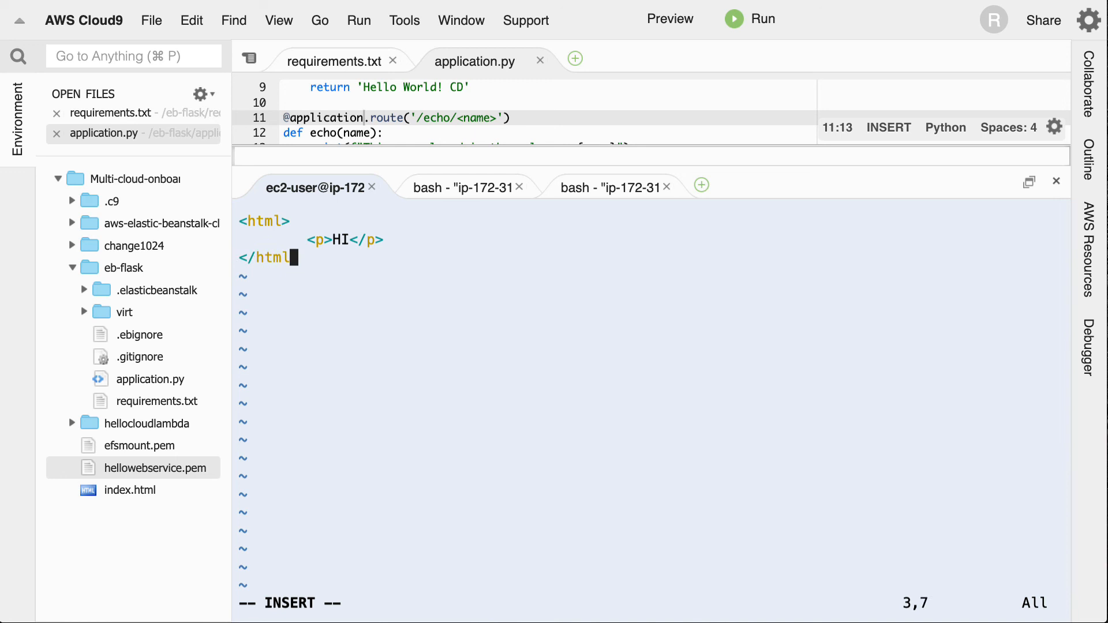
text(>)
key(Escape)
text(:wq)
key(Return)
- Rework the earlier systemctl start command into sudo systemctl restart httpd, run it, and reload the web server's test page in the browser
key(Up)
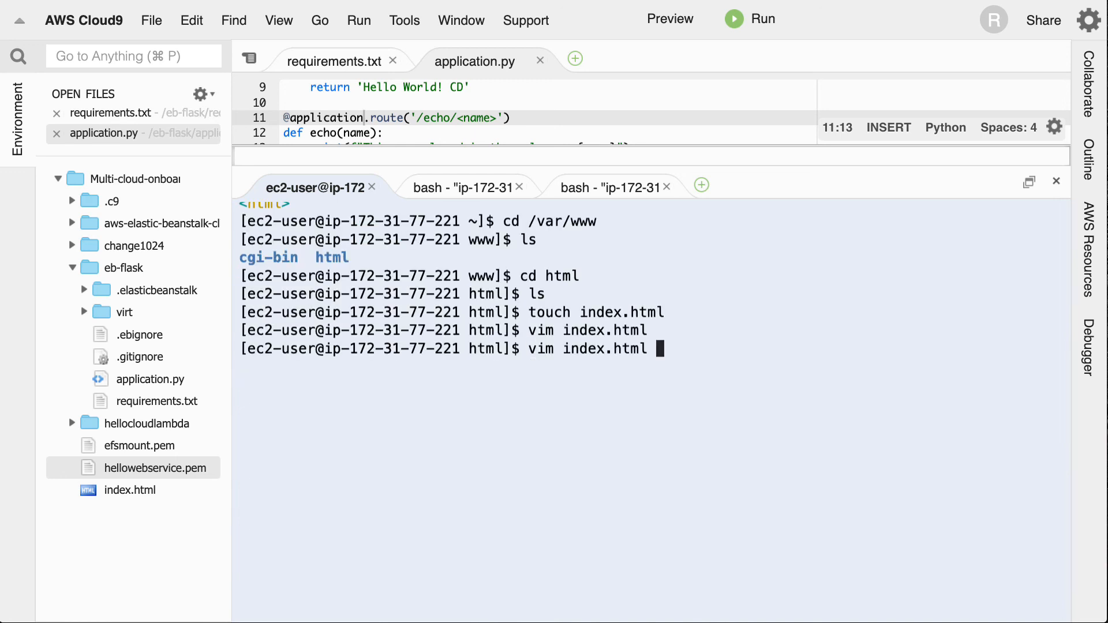
key(Down)
key(Up)
key(Up)
key(Up)
key(Up)
key(Up)
key(Up)
key(Up)
key(Up)
key(Up)
key(Up)
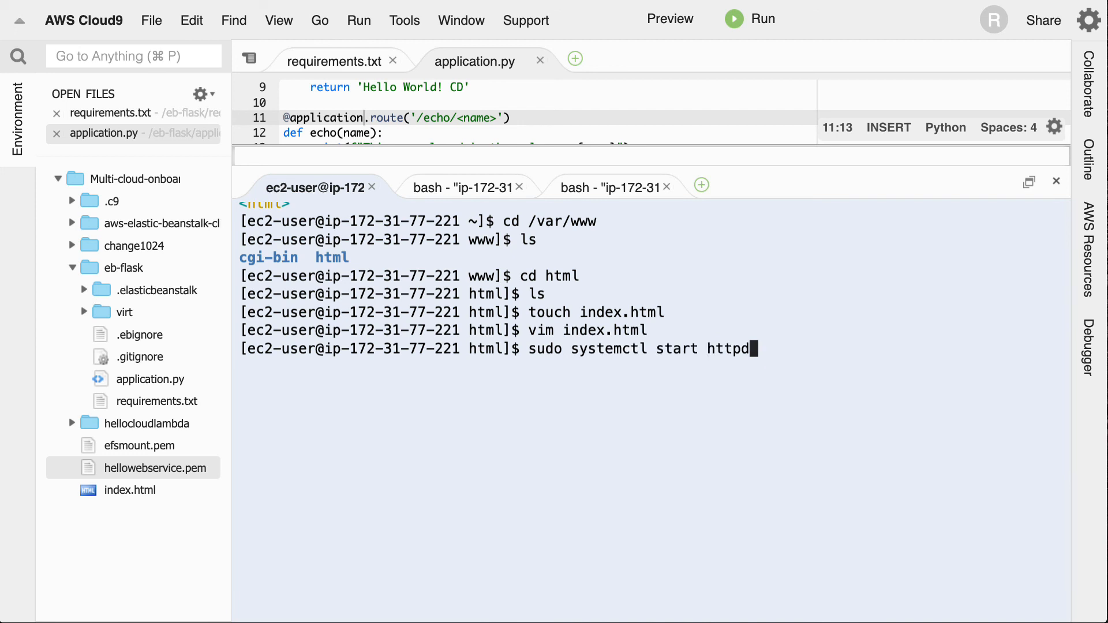
key(Left)
key(Left)
key(Left)
key(Left)
key(Left)
key(Left)
key(Left)
key(Left)
key(Left)
key(Left)
key(Left)
text(re)
key(Return)
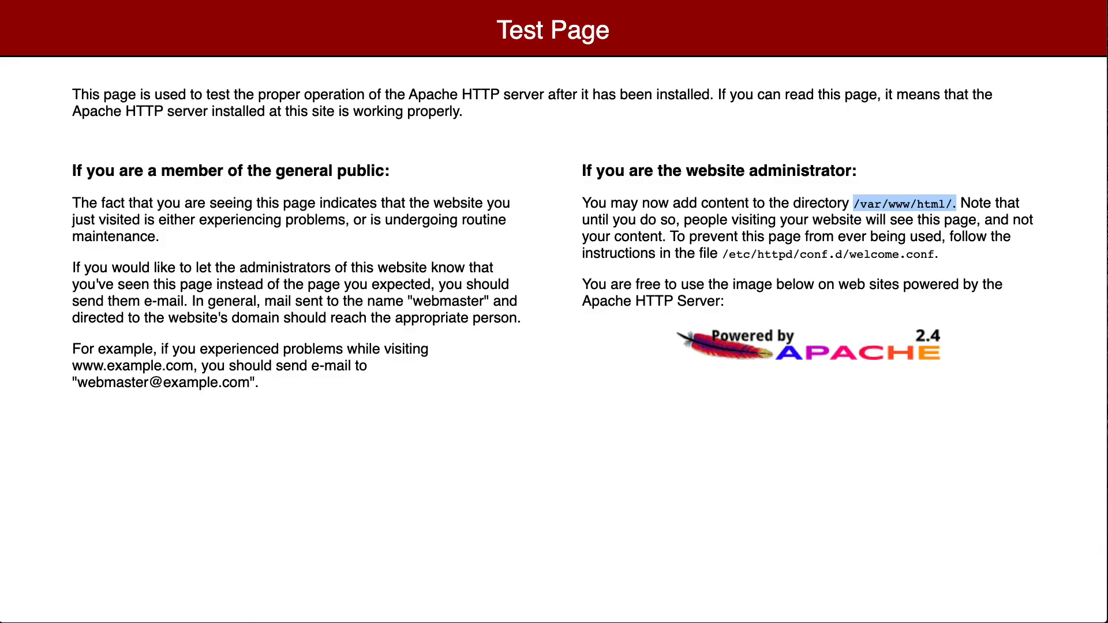
key(super+r)
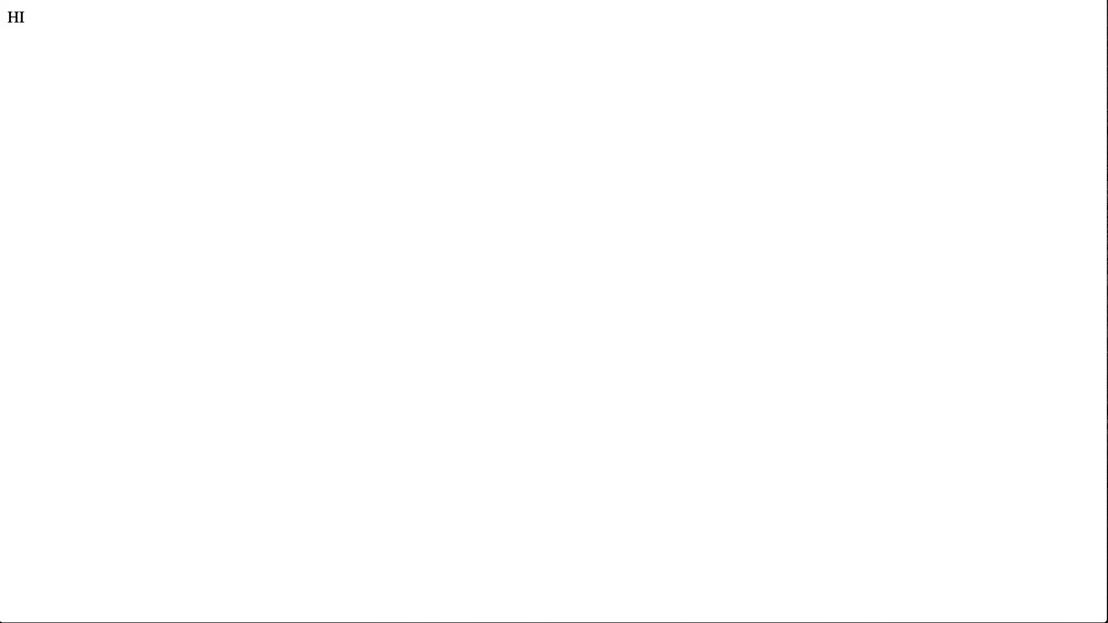